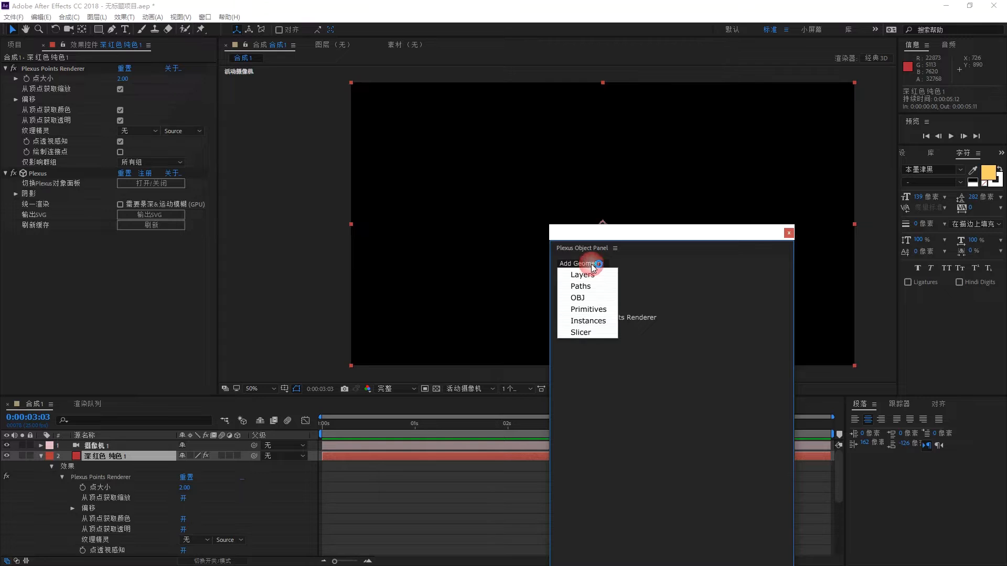
Add an OBJ geometry object to the Plexus layer
{"action": "left_click", "coordinate": [585, 272]}
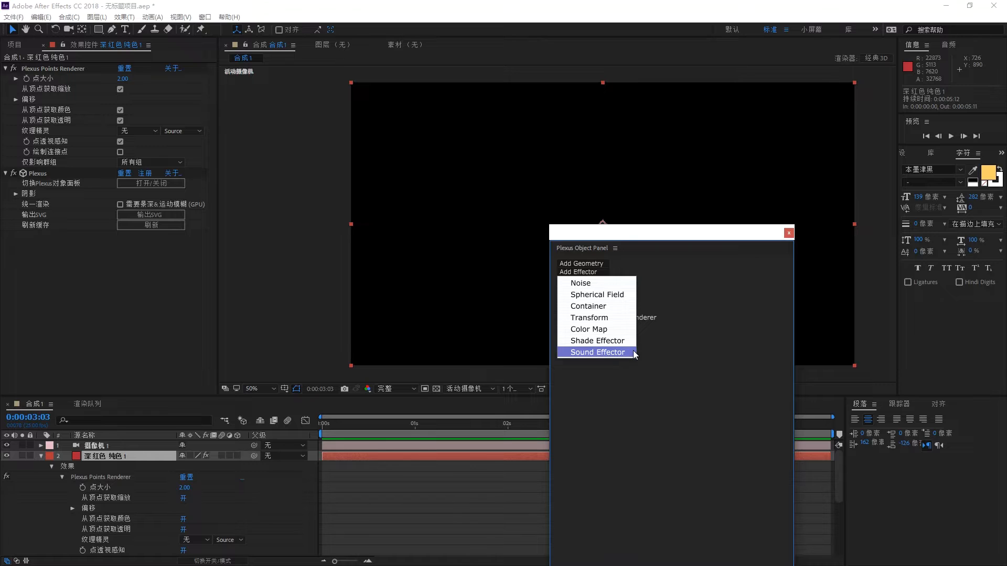
{"action": "left_click", "coordinate": [722, 339]}
{"action": "left_click", "coordinate": [589, 265]}
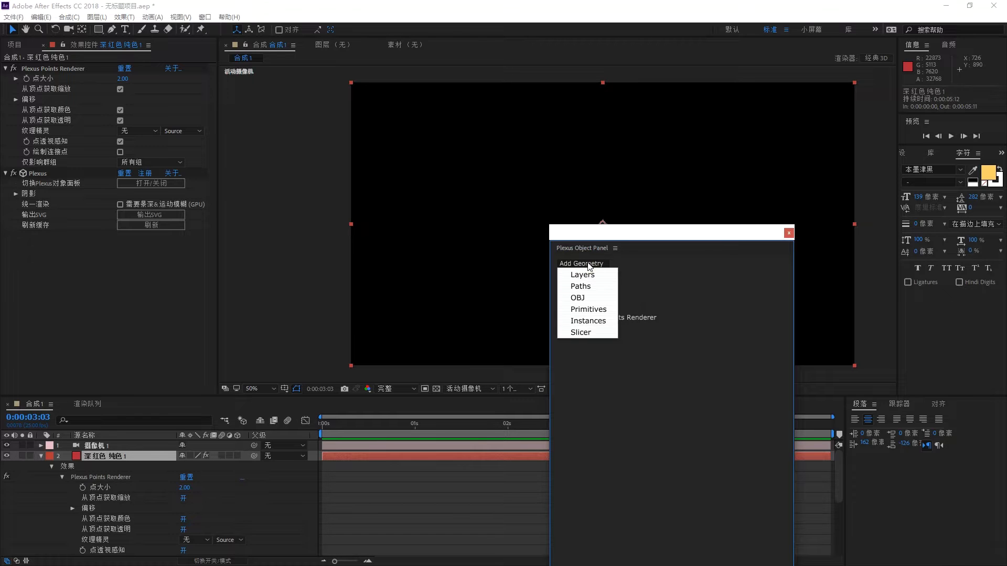
{"action": "left_click", "coordinate": [587, 297]}
Place statue.obj from the project in the composition timeline below the audio layer and reselect the red solid
{"action": "left_click", "coordinate": [14, 45]}
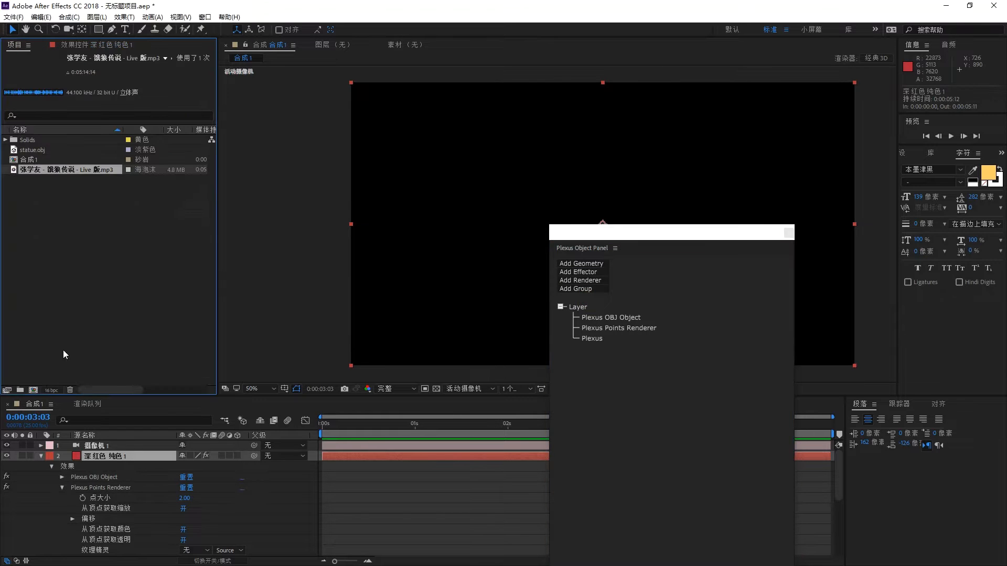
{"action": "left_click", "coordinate": [41, 457]}
{"action": "left_click", "coordinate": [32, 152]}
{"action": "left_click_drag", "start_coordinate": [33, 152], "coordinate": [105, 501]}
{"action": "left_click", "coordinate": [108, 454]}
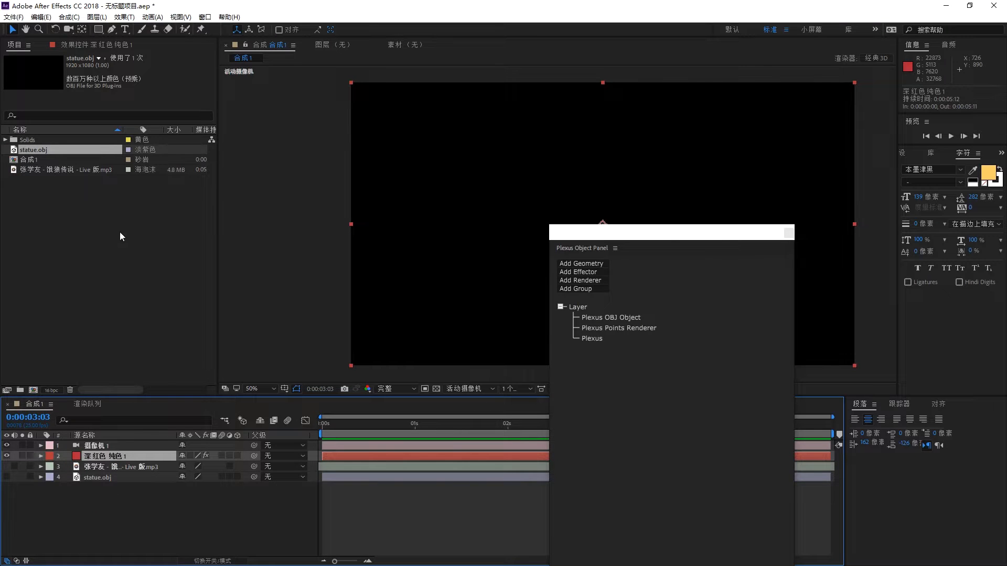
Return to the red solid's effect settings and choose statue.obj as the Plexus OBJ Object's OBJ layer
{"action": "left_click", "coordinate": [45, 171]}
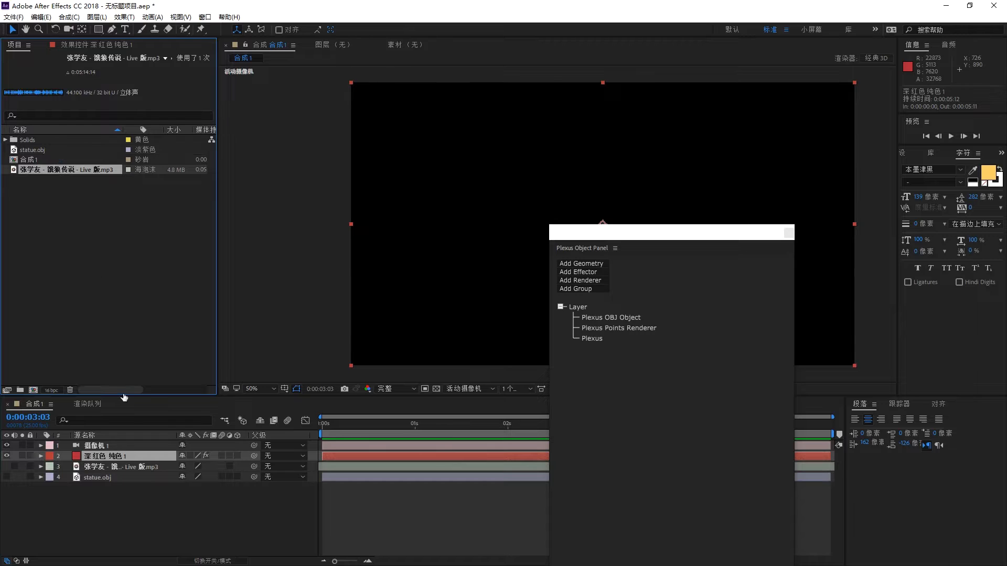
{"action": "left_click", "coordinate": [117, 455]}
{"action": "left_click", "coordinate": [92, 46]}
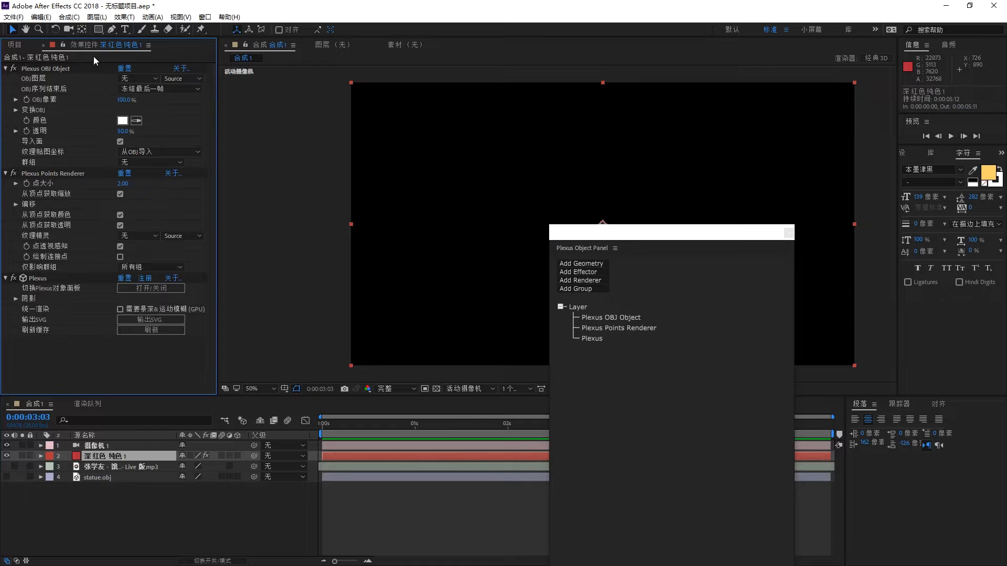
{"action": "left_click", "coordinate": [132, 79]}
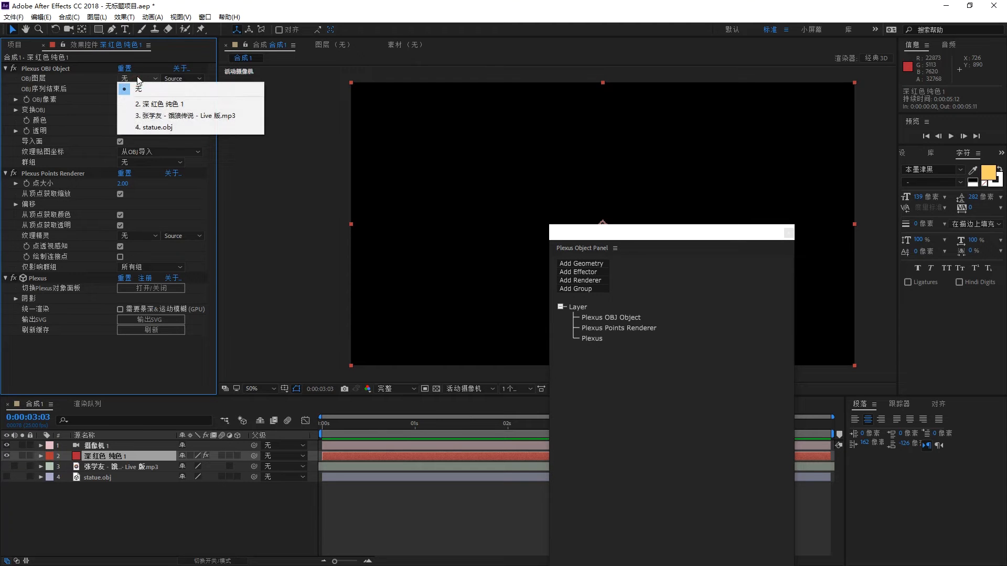
{"action": "left_click", "coordinate": [173, 128]}
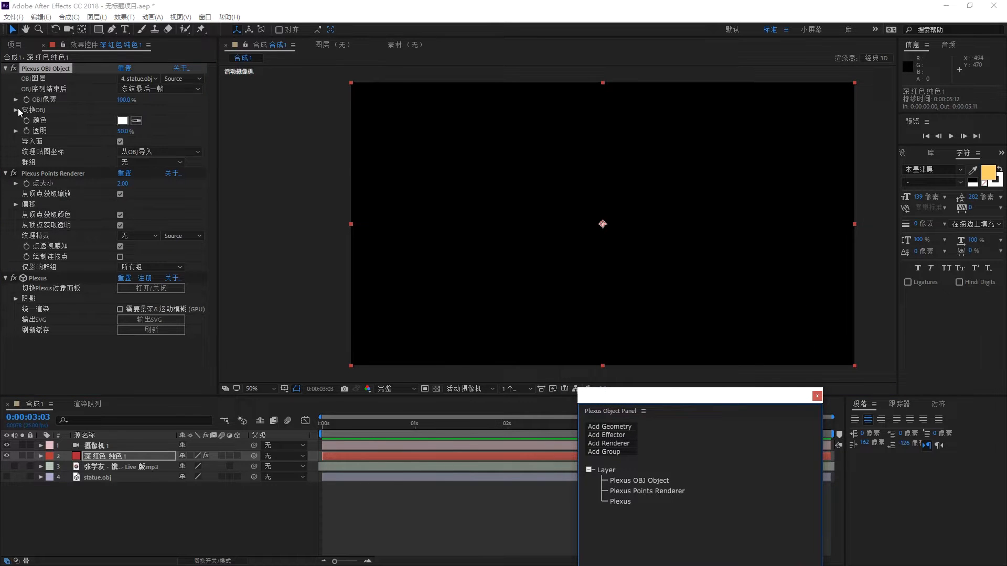
Scale the OBJ up to 4250% in its transform settings and set its X rotation to 180°
{"action": "left_click", "coordinate": [16, 110]}
{"action": "left_click_drag", "start_coordinate": [120, 184], "coordinate": [343, 187]}
{"action": "left_click", "coordinate": [134, 195]}
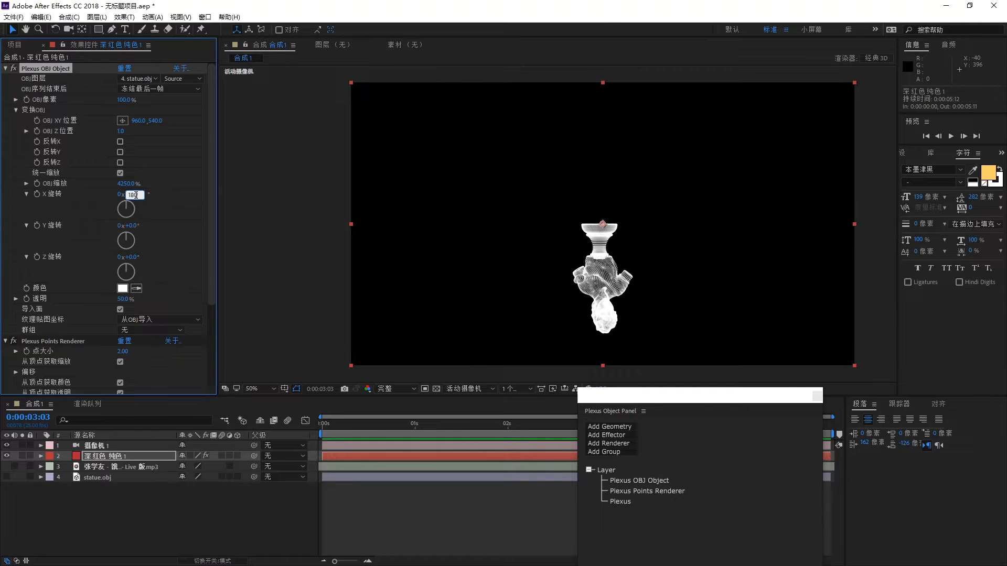
{"action": "type", "text": "180"}
{"action": "key", "text": "Return"}
Frame the statue in the composition with an OBJ scale of 7180% and an XY position of 960, 884
{"action": "left_click_drag", "start_coordinate": [155, 121], "coordinate": [269, 124]}
{"action": "left_click_drag", "start_coordinate": [137, 182], "coordinate": [274, 174]}
{"action": "left_click_drag", "start_coordinate": [156, 122], "coordinate": [211, 128]}
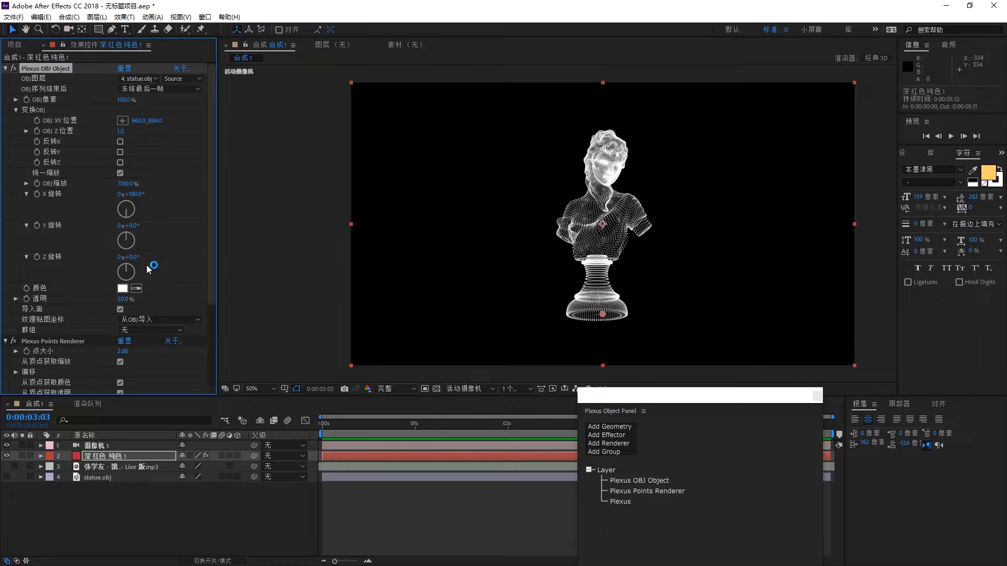
Add a Sound Effector to the Plexus layer
{"action": "scroll", "coordinate": [52, 298], "scroll_direction": "down", "scroll_amount": 3}
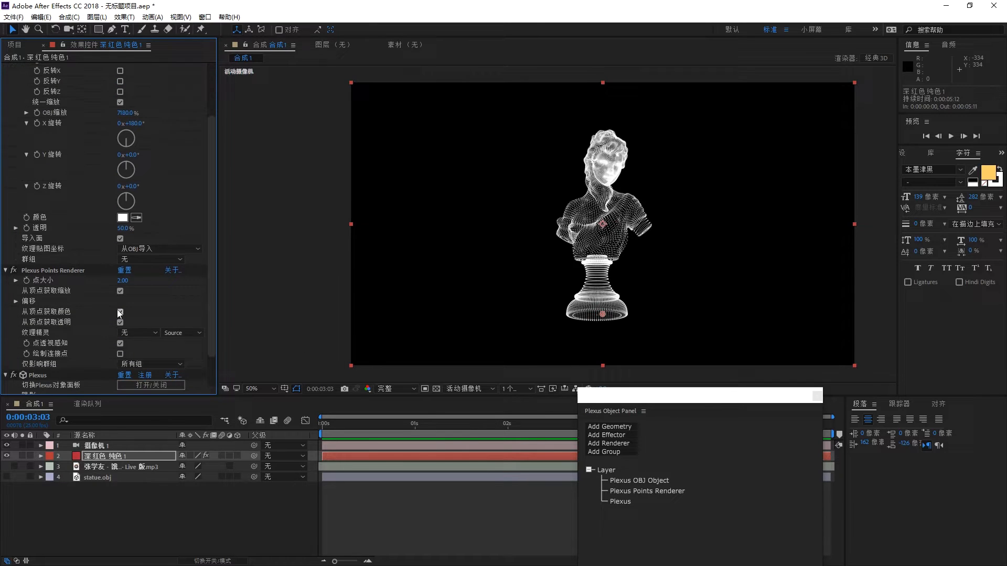
{"action": "left_click", "coordinate": [617, 435]}
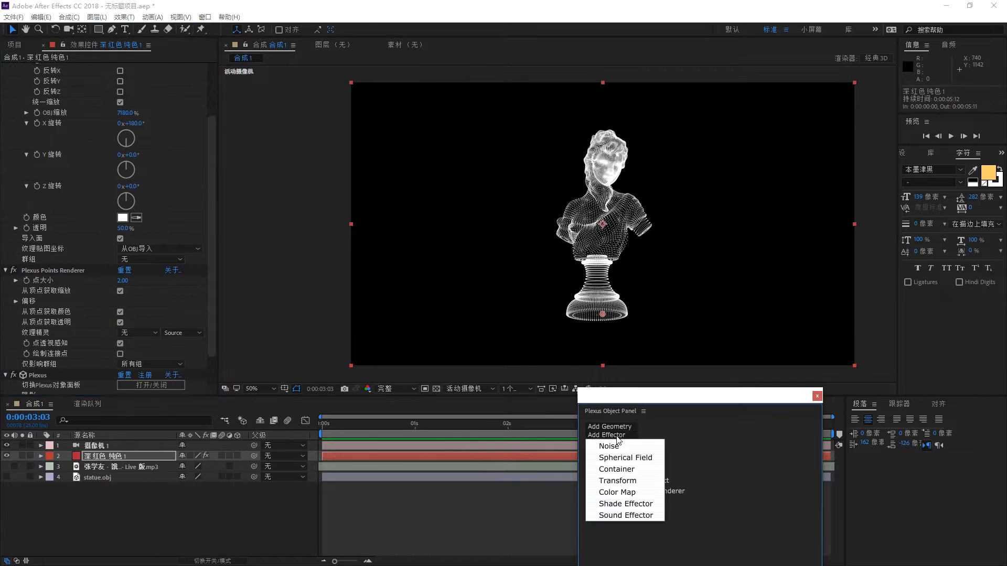
{"action": "left_click", "coordinate": [624, 514]}
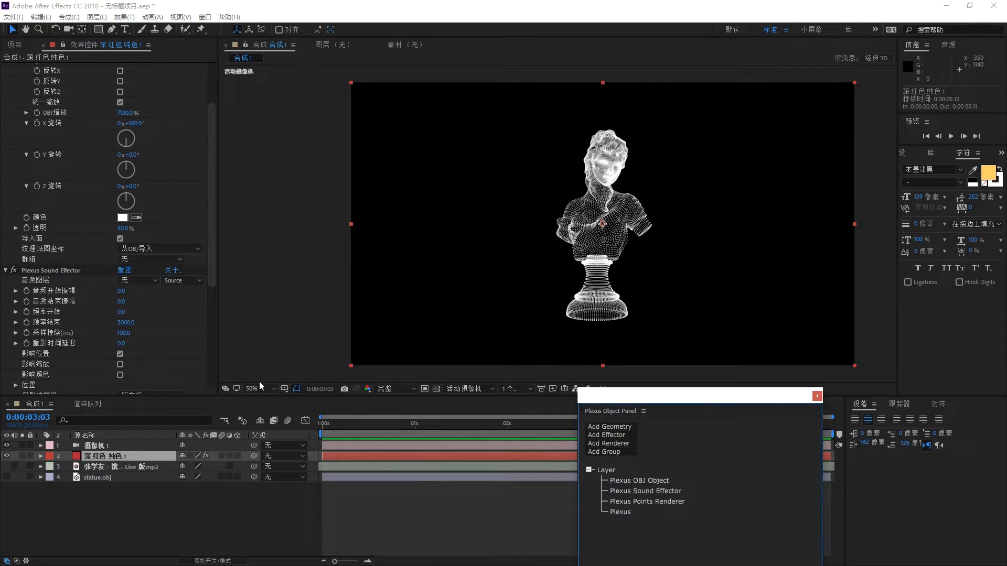
{"action": "left_click", "coordinate": [124, 17]}
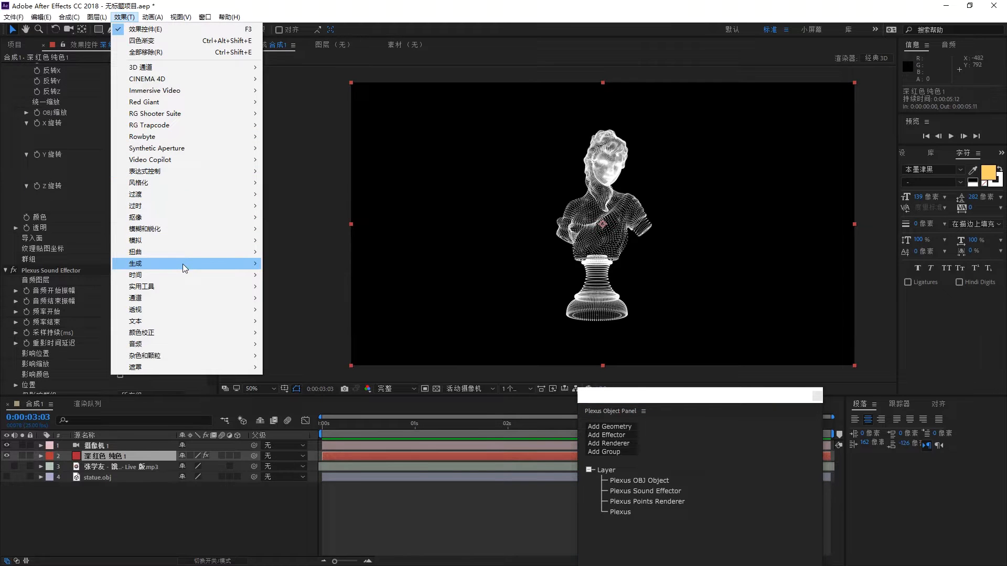
{"action": "mouse_move", "coordinate": [182, 263]}
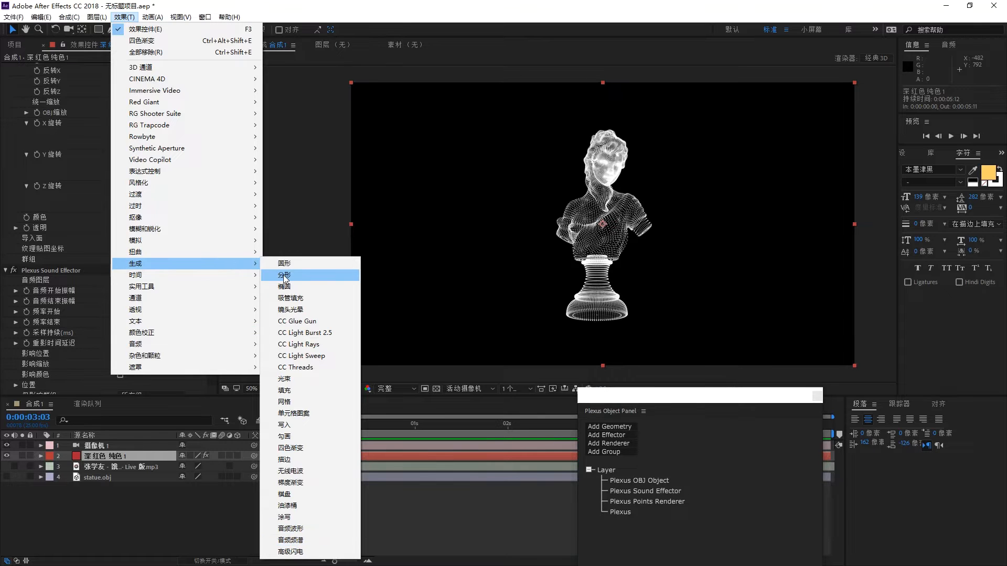
{"action": "left_click", "coordinate": [399, 5]}
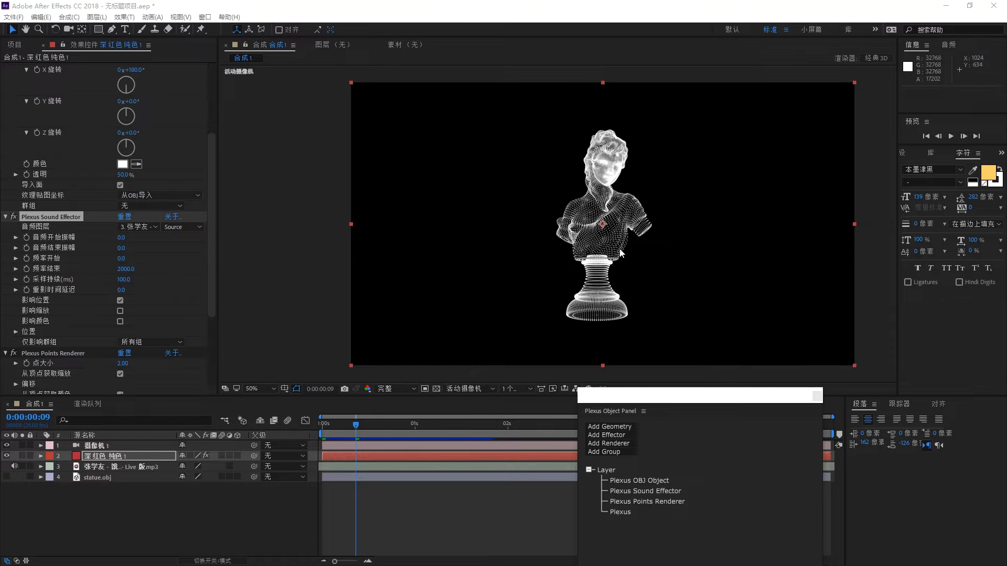
Set the Sound Effector's audio end amplitude to 514 and preview the statue's motion at 100% magnification
{"action": "left_click_drag", "start_coordinate": [120, 251], "coordinate": [420, 253]}
{"action": "left_click_drag", "start_coordinate": [342, 253], "coordinate": [389, 249]}
{"action": "key", "text": "slash"}
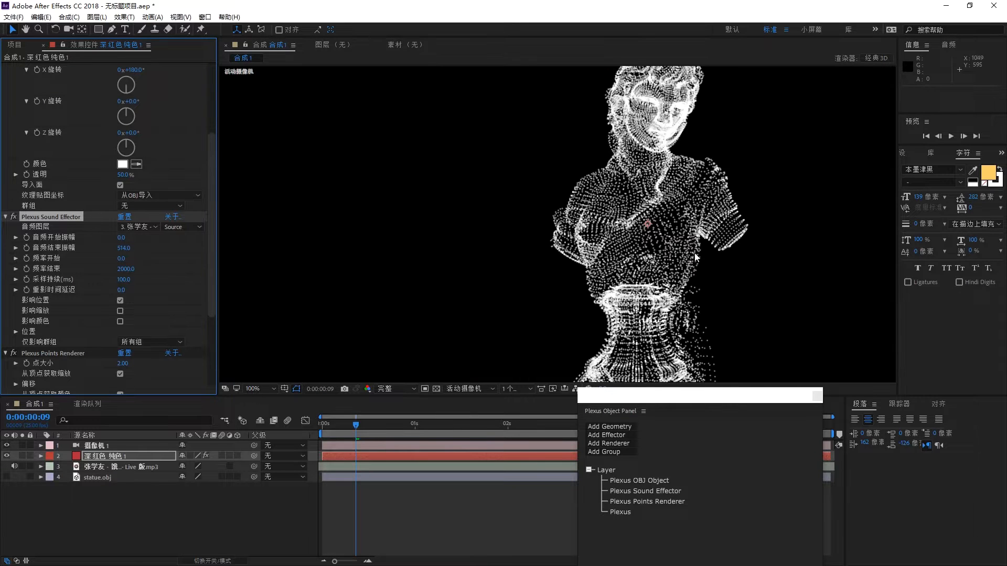
{"action": "key", "text": "space"}
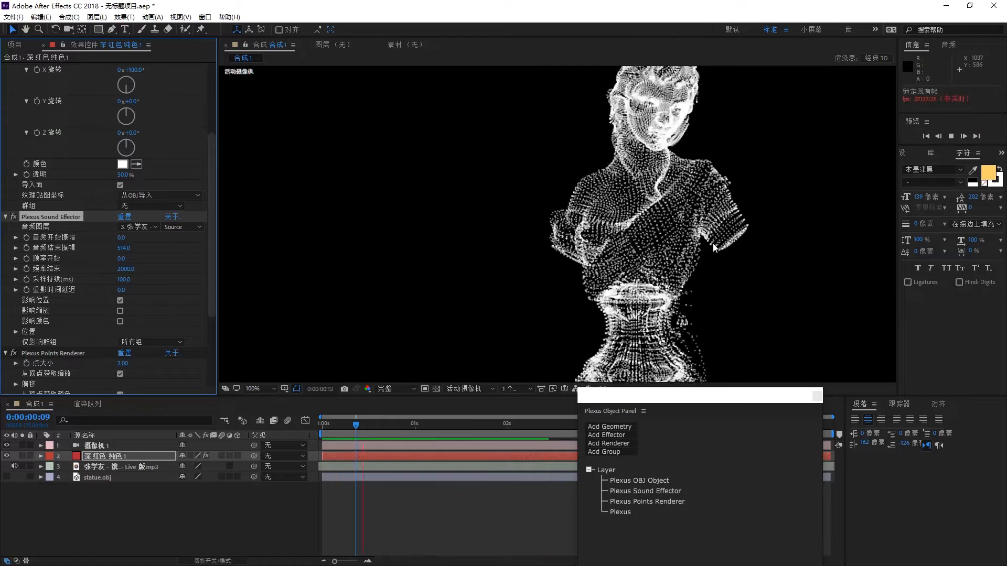
Try a frequency start of 347 in the Sound Effector at 0:00:01:00 and inspect the statue's base
{"action": "left_click_drag", "start_coordinate": [365, 427], "coordinate": [415, 426]}
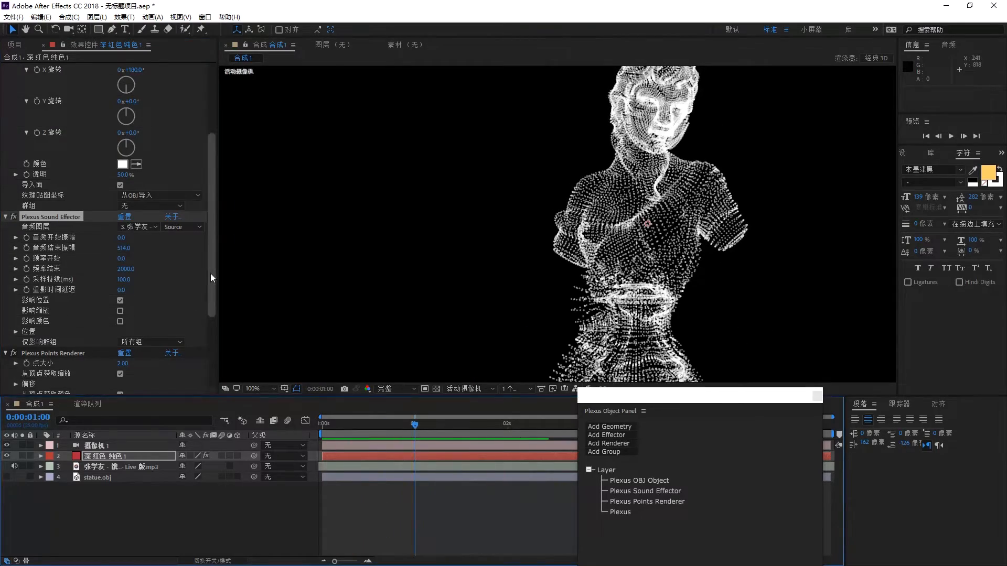
{"action": "left_click_drag", "start_coordinate": [210, 273], "coordinate": [213, 290]}
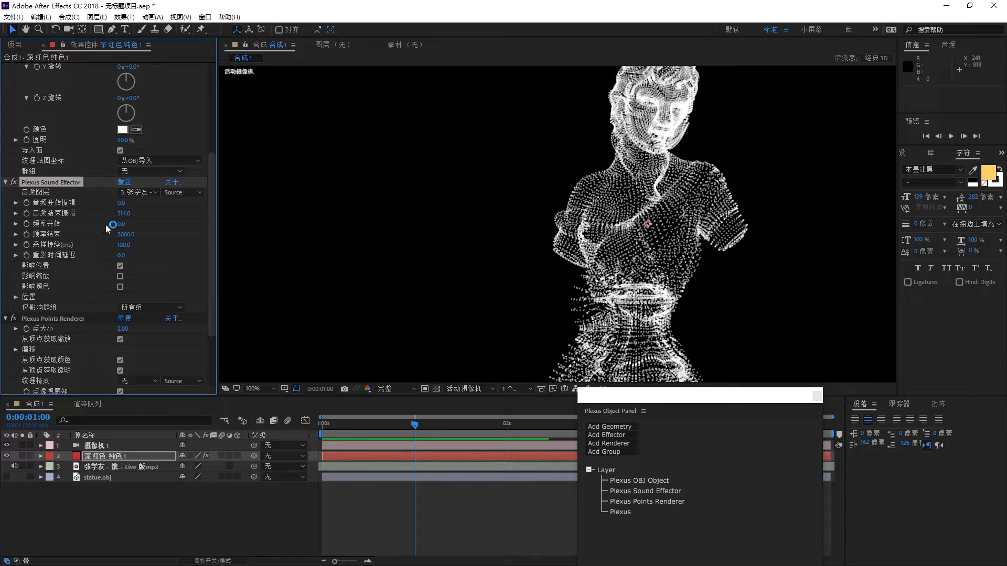
{"action": "left_click_drag", "start_coordinate": [123, 224], "coordinate": [298, 218]}
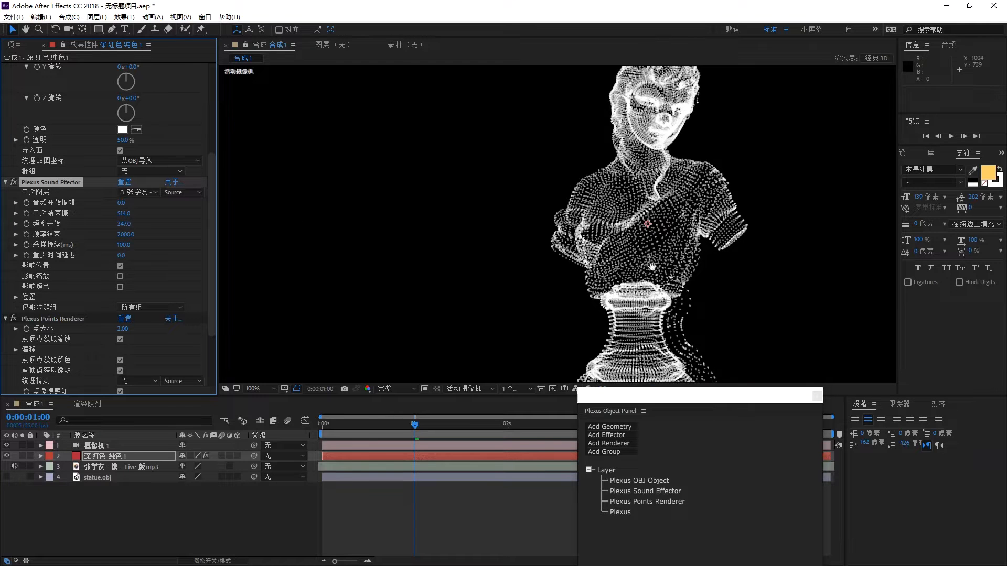
{"action": "left_click_drag", "start_coordinate": [672, 331], "coordinate": [652, 267]}
{"action": "scroll", "coordinate": [653, 279], "scroll_direction": "down", "scroll_amount": 1}
{"action": "scroll", "coordinate": [653, 279], "scroll_direction": "up", "scroll_amount": 1}
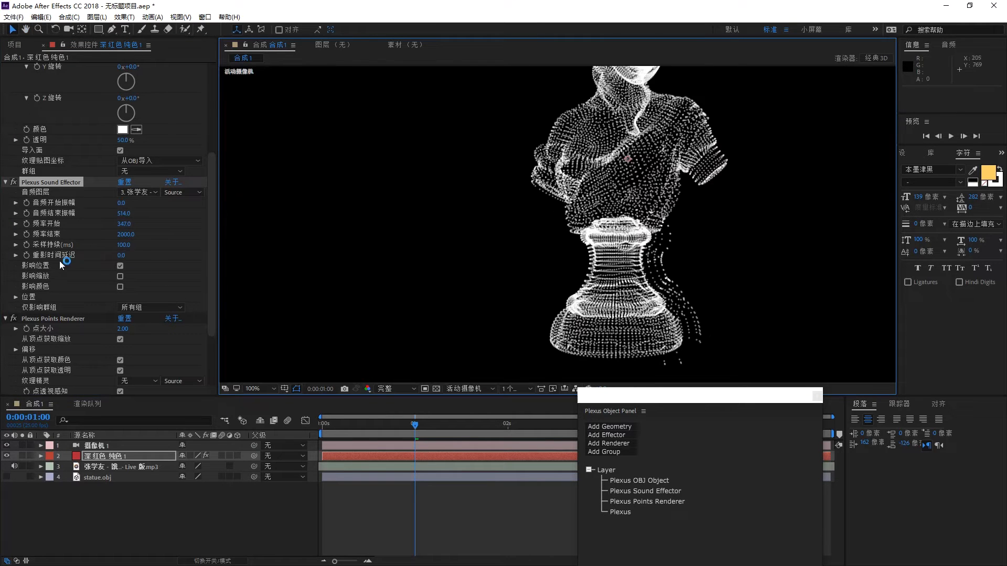
Reset the Sound Effector's frequency start and frequency end to their defaults
{"action": "right_click", "coordinate": [55, 226]}
{"action": "left_click", "coordinate": [87, 295]}
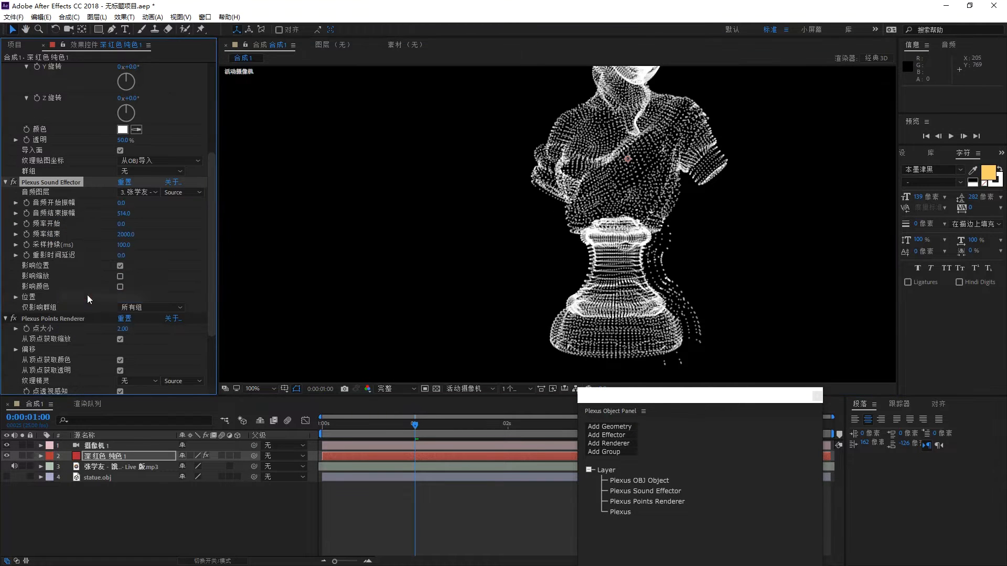
{"action": "right_click", "coordinate": [67, 235]}
{"action": "right_click", "coordinate": [54, 233]}
{"action": "left_click", "coordinate": [85, 305]}
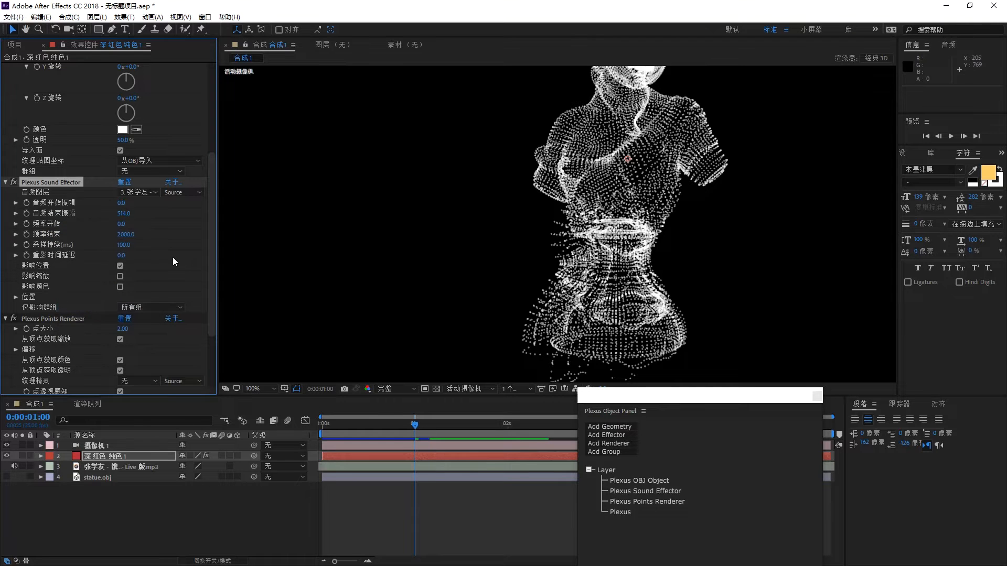
Go to 0:00:01:07 and expand the Sound Effector's Position settings
{"action": "left_click_drag", "start_coordinate": [379, 426], "coordinate": [442, 427]}
{"action": "left_click", "coordinate": [15, 297]}
{"action": "scroll", "coordinate": [119, 241], "scroll_direction": "down", "scroll_amount": 1}
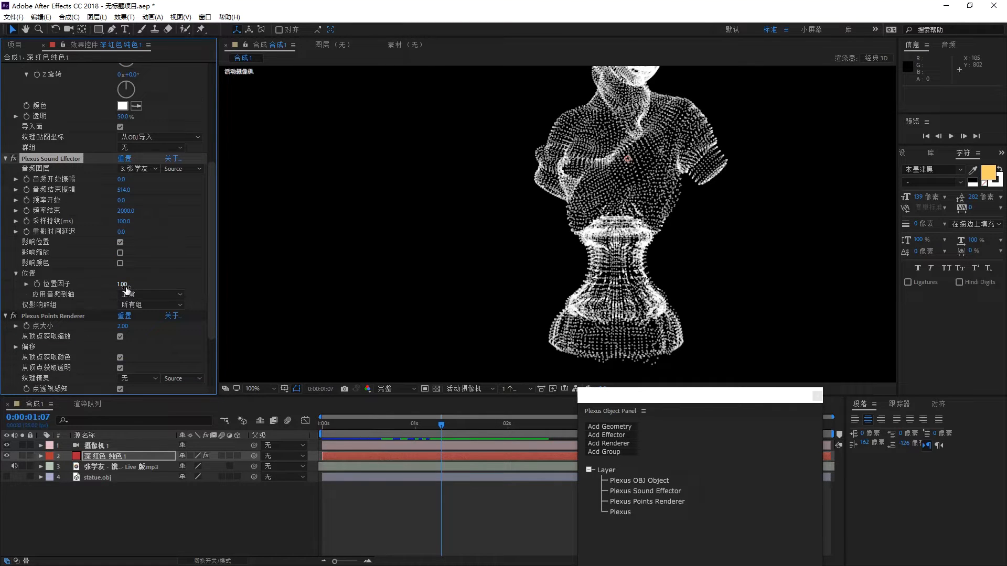
Try different position factors such as 6.63 in the Sound Effector and reset the factor to its default
{"action": "left_click_drag", "start_coordinate": [121, 285], "coordinate": [76, 284]}
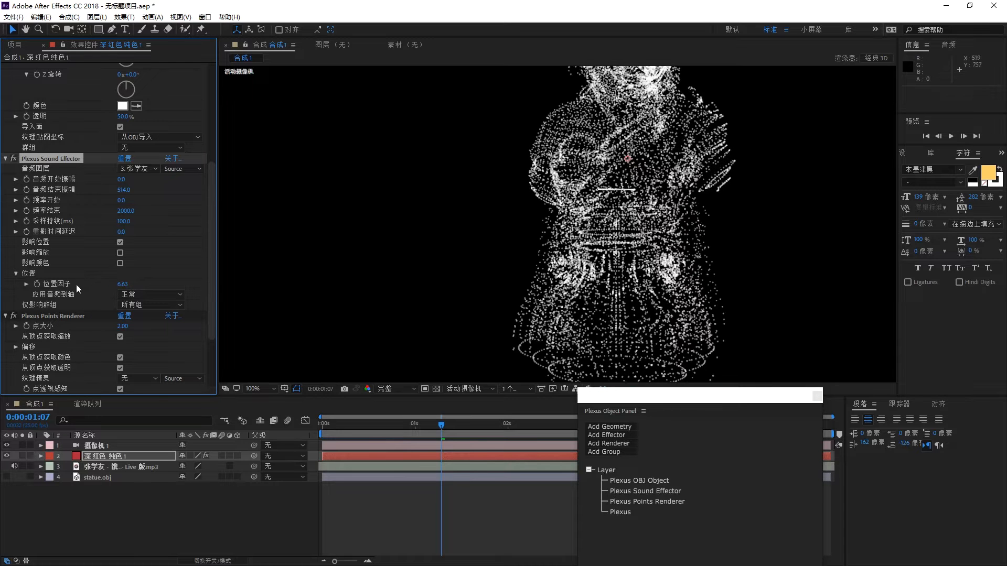
{"action": "right_click", "coordinate": [68, 282]}
{"action": "left_click", "coordinate": [94, 355]}
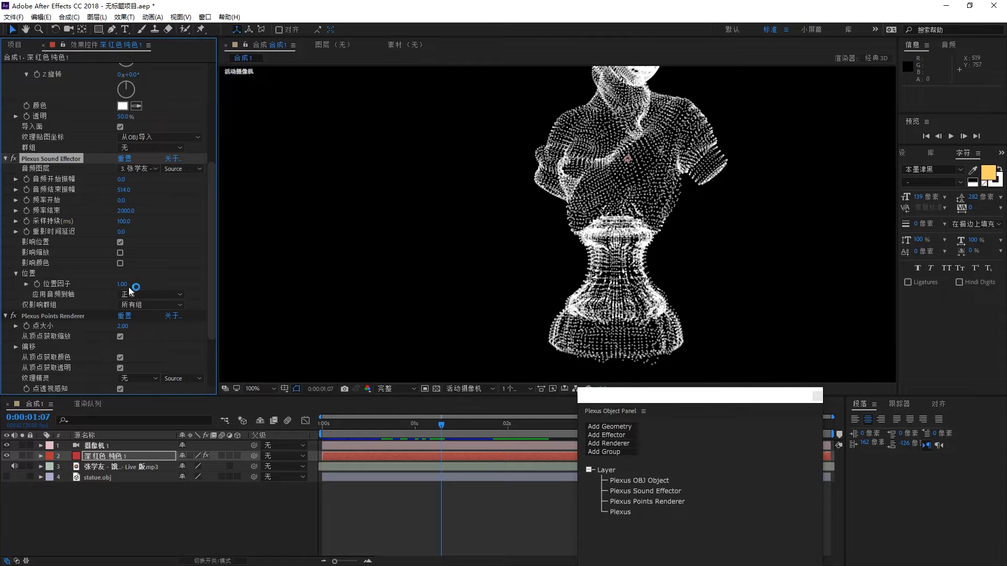
{"action": "left_click_drag", "start_coordinate": [126, 286], "coordinate": [35, 286]}
{"action": "right_click", "coordinate": [57, 283]}
{"action": "left_click", "coordinate": [84, 348]}
Apply the audio displacement to the X axis and scrub the timeline to 0:00:01:22 to check the motion
{"action": "scroll", "coordinate": [480, 259], "scroll_direction": "down", "scroll_amount": 3}
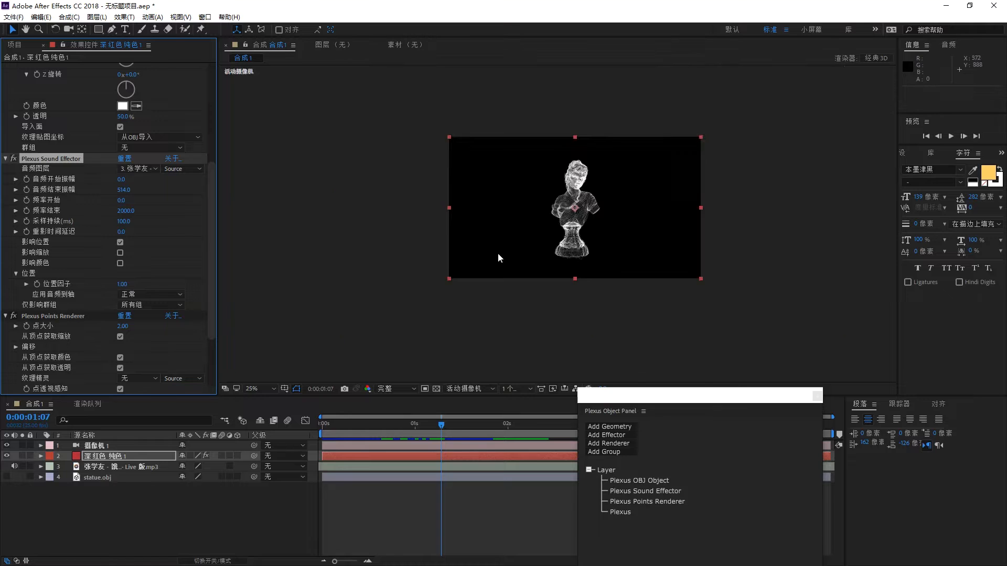
{"action": "scroll", "coordinate": [498, 253], "scroll_direction": "up", "scroll_amount": 1}
{"action": "left_click", "coordinate": [152, 294]}
{"action": "left_click", "coordinate": [154, 301]}
{"action": "scroll", "coordinate": [468, 238], "scroll_direction": "up", "scroll_amount": 2}
{"action": "left_click_drag", "start_coordinate": [362, 423], "coordinate": [497, 424]}
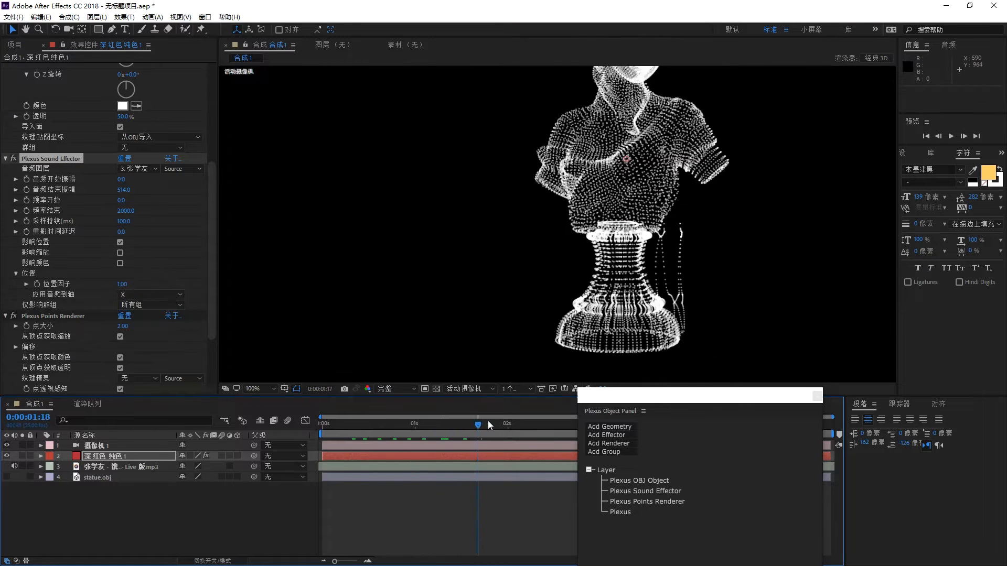
Preview the X-axis motion and set the audio end amplitude to 265 at 0:00:01:20
{"action": "key", "text": "space"}
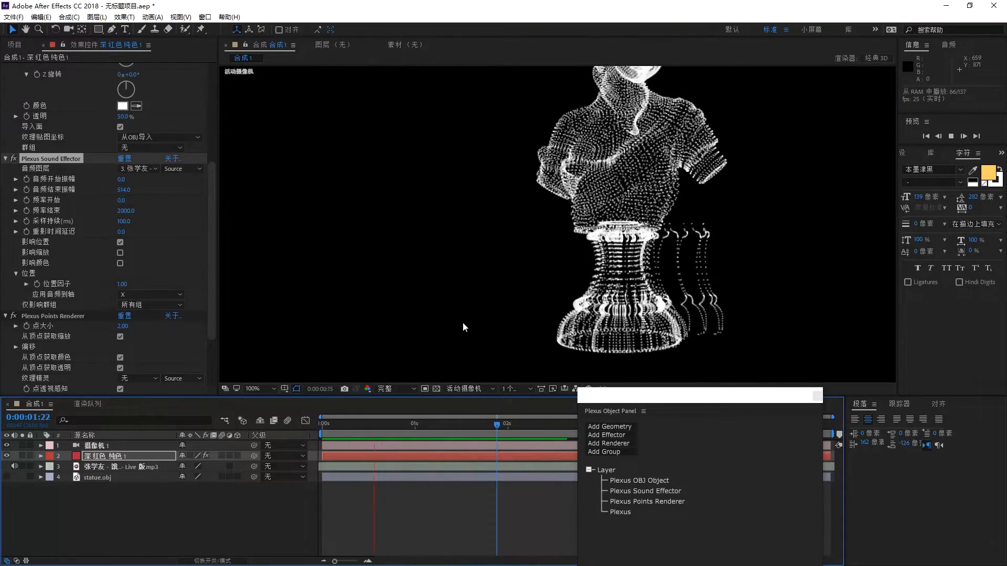
{"action": "key", "text": "space"}
{"action": "left_click_drag", "start_coordinate": [451, 425], "coordinate": [490, 423]}
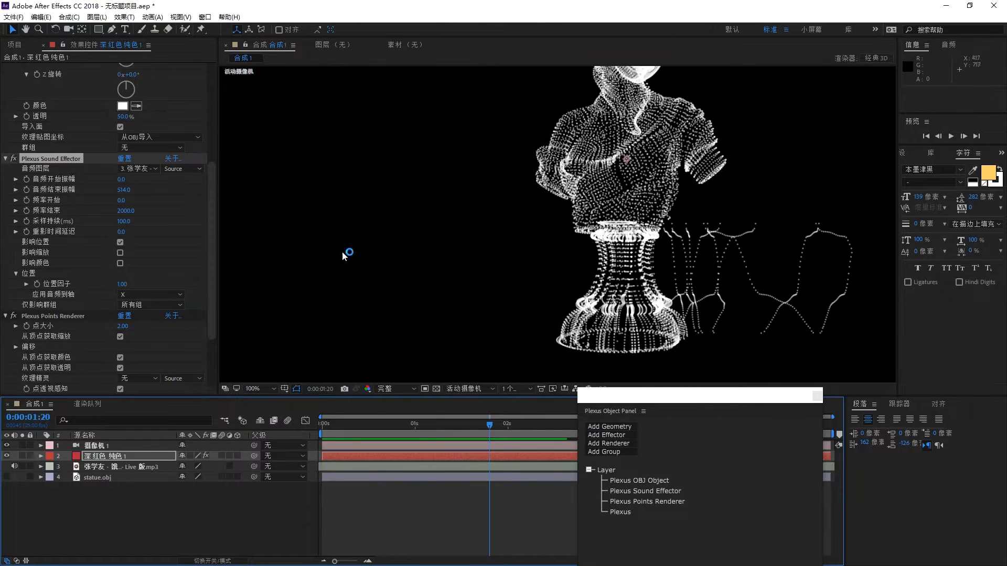
{"action": "left_click_drag", "start_coordinate": [126, 189], "coordinate": [2, 190]}
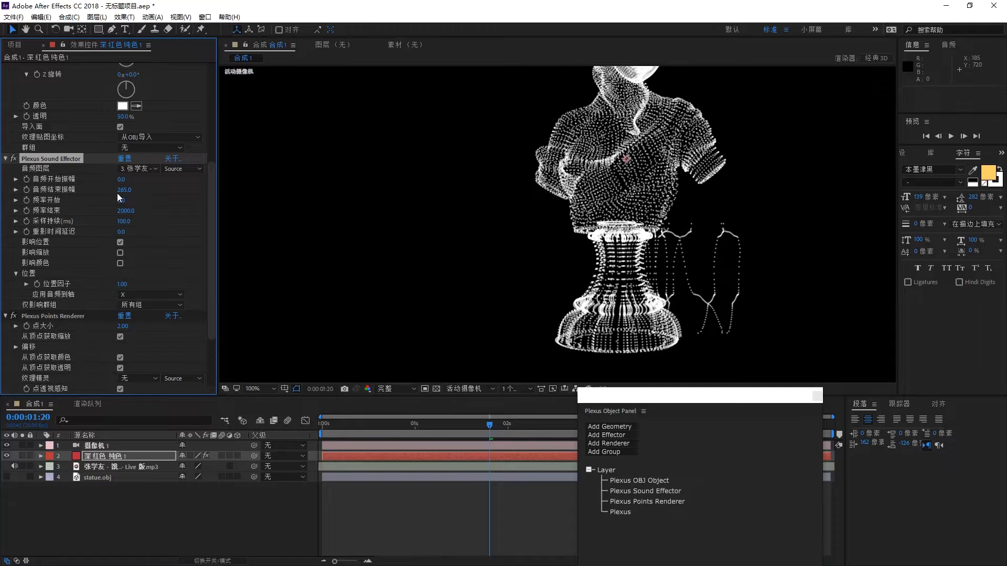
Try applying the audio displacement to the Y axis and scrub the timeline to 0:00:02:01
{"action": "left_click", "coordinate": [144, 294]}
{"action": "left_click", "coordinate": [150, 317]}
{"action": "scroll", "coordinate": [466, 271], "scroll_direction": "down", "scroll_amount": 1}
{"action": "left_click_drag", "start_coordinate": [353, 425], "coordinate": [511, 424]}
{"action": "scroll", "coordinate": [484, 300], "scroll_direction": "up", "scroll_amount": 2}
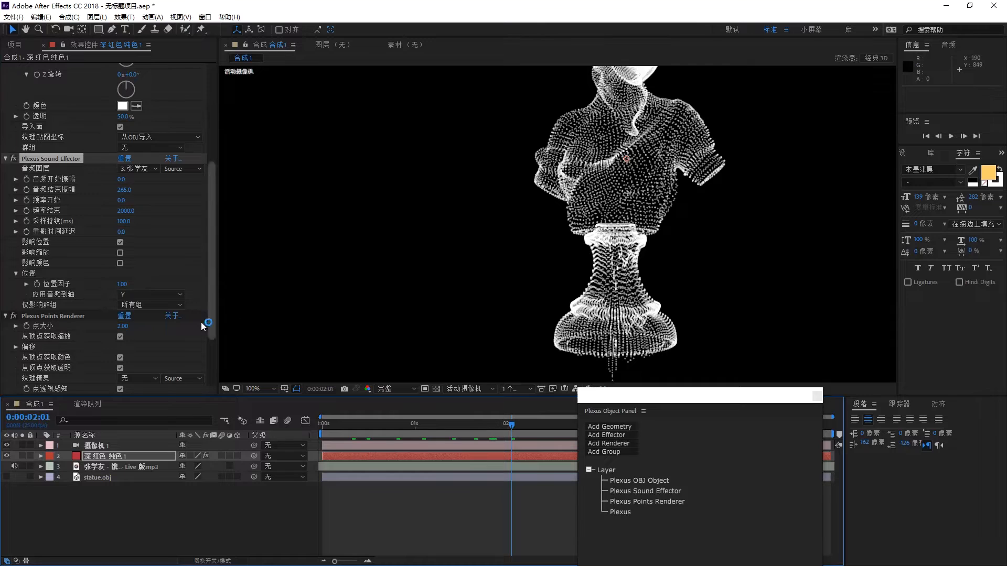
Try applying the audio displacement to the Z axis and scrub through the first second or so
{"action": "left_click", "coordinate": [136, 293]}
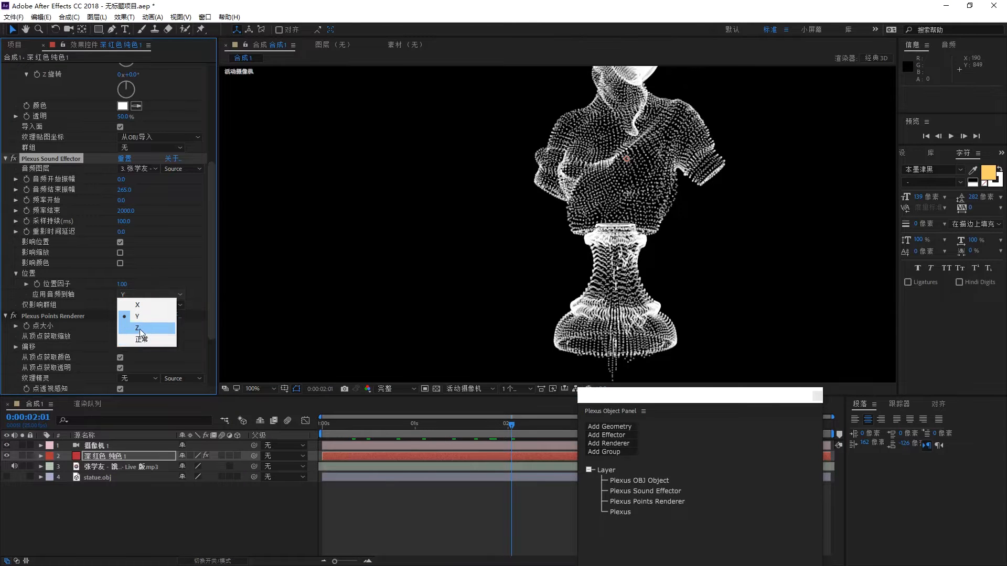
{"action": "left_click", "coordinate": [137, 328]}
{"action": "scroll", "coordinate": [511, 257], "scroll_direction": "down", "scroll_amount": 2}
{"action": "left_click_drag", "start_coordinate": [353, 429], "coordinate": [429, 430]}
Switch the audio displacement back to the X axis and scrub the timeline to 0:00:00:21
{"action": "left_click", "coordinate": [144, 294]}
{"action": "left_click", "coordinate": [138, 306]}
{"action": "scroll", "coordinate": [429, 273], "scroll_direction": "up", "scroll_amount": 2}
{"action": "left_click_drag", "start_coordinate": [363, 432], "coordinate": [398, 421]}
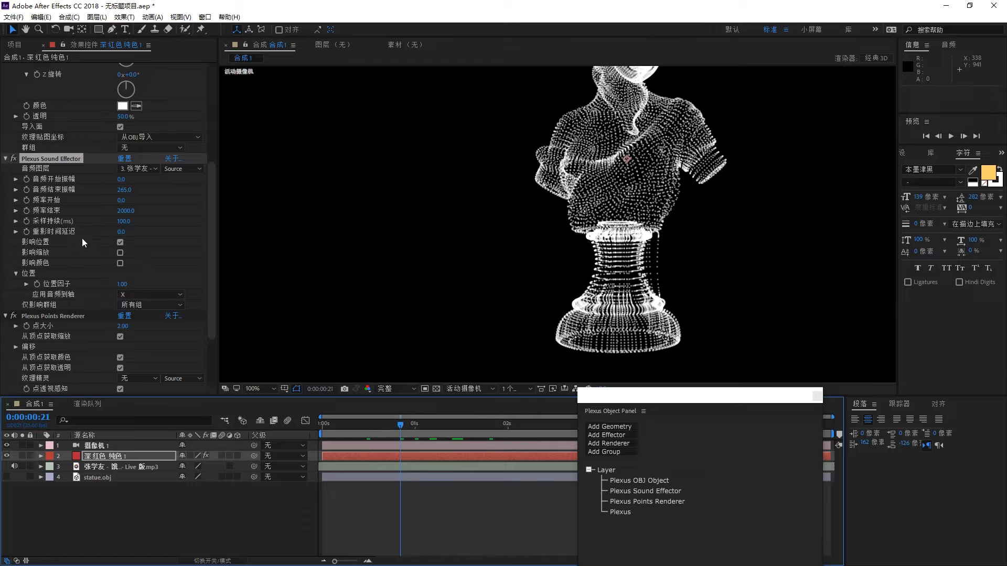
Scrub and play the first two seconds or so to preview the X-axis audio displacement of the statue
{"action": "left_click_drag", "start_coordinate": [352, 430], "coordinate": [492, 425]}
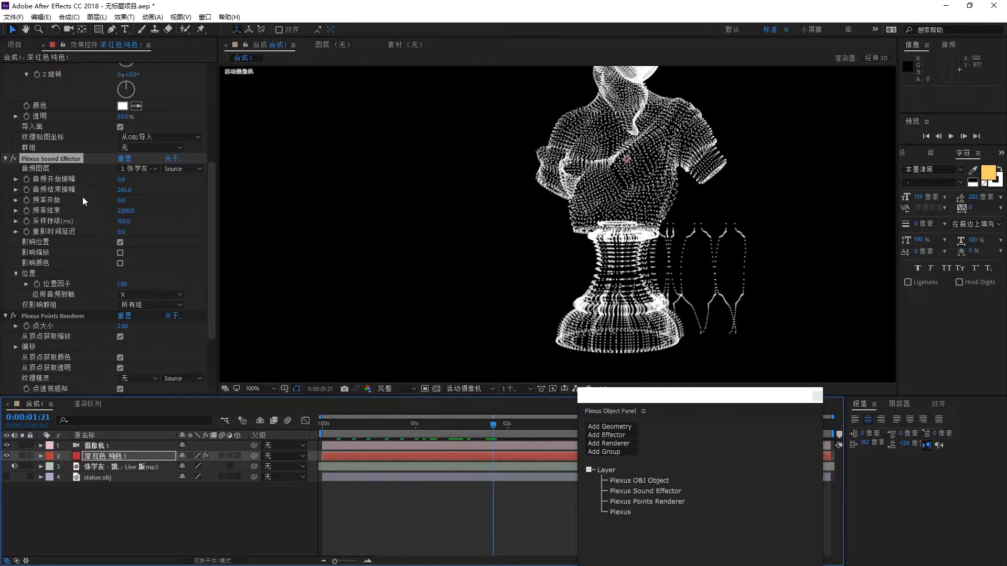
{"action": "left_click_drag", "start_coordinate": [385, 429], "coordinate": [512, 426]}
{"action": "left_click_drag", "start_coordinate": [373, 428], "coordinate": [461, 428]}
{"action": "left_click", "coordinate": [363, 426]}
{"action": "key", "text": "space"}
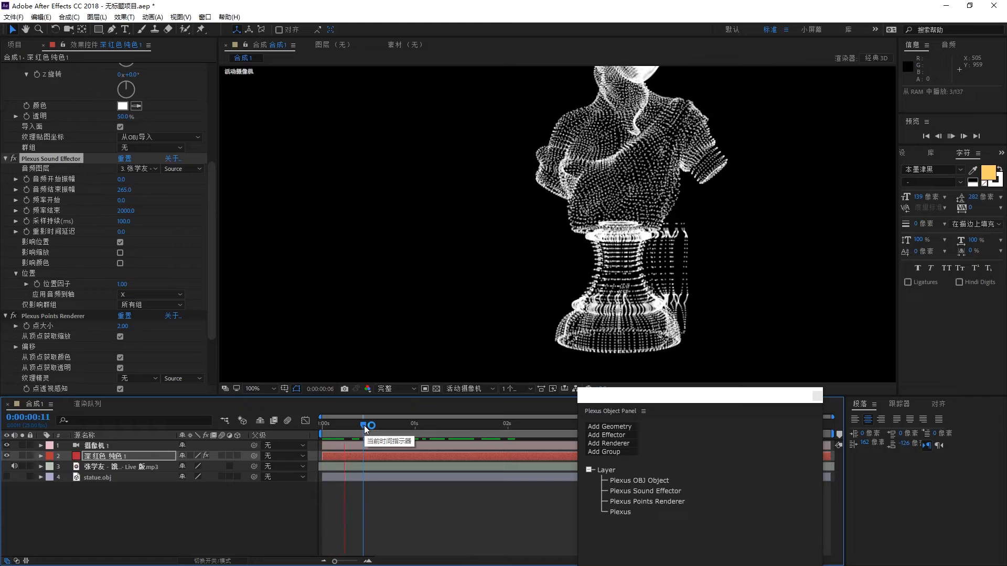
{"action": "key", "text": "space"}
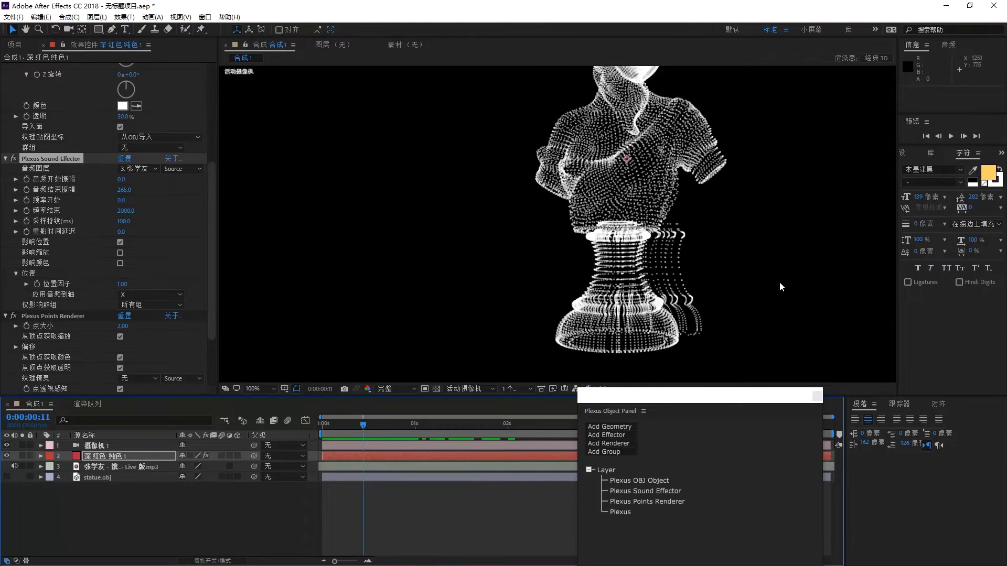
Set the Sound Effector's echo time delay to 90 and preview the pedestal's motion, ending at 0:00:00:12
{"action": "left_click_drag", "start_coordinate": [123, 233], "coordinate": [132, 232]}
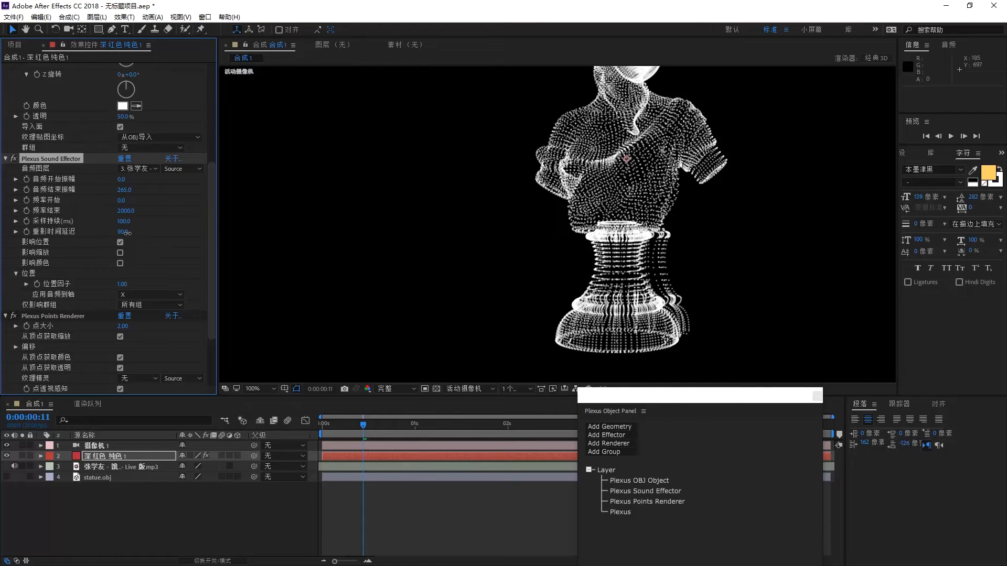
{"action": "left_click_drag", "start_coordinate": [365, 425], "coordinate": [327, 428]}
{"action": "key", "text": "space"}
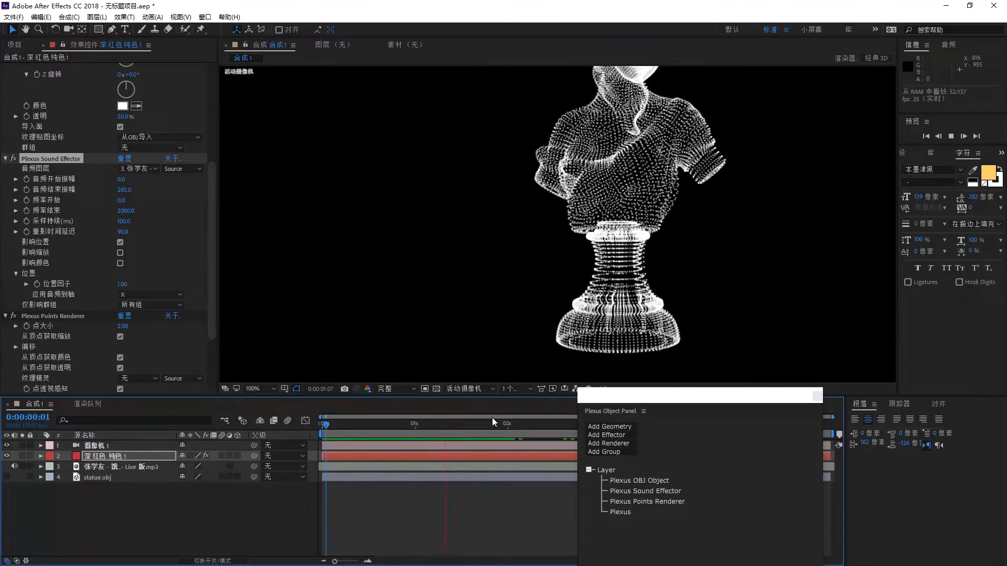
{"action": "left_click", "coordinate": [430, 424]}
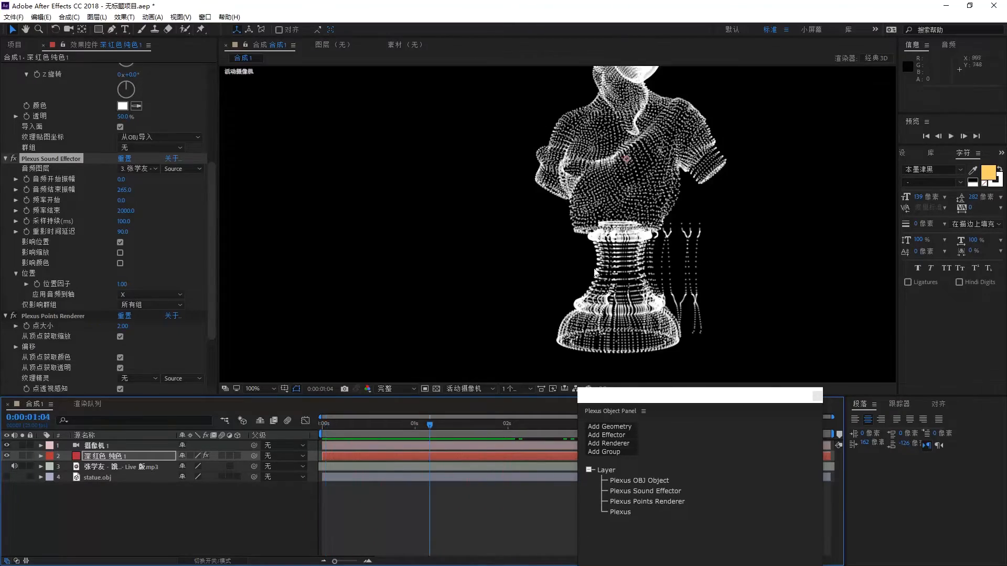
{"action": "scroll", "coordinate": [600, 266], "scroll_direction": "down", "scroll_amount": 1}
{"action": "scroll", "coordinate": [608, 264], "scroll_direction": "up", "scroll_amount": 1}
{"action": "scroll", "coordinate": [721, 260], "scroll_direction": "down", "scroll_amount": 1}
{"action": "scroll", "coordinate": [721, 260], "scroll_direction": "up", "scroll_amount": 1}
{"action": "scroll", "coordinate": [775, 256], "scroll_direction": "down", "scroll_amount": 1}
{"action": "scroll", "coordinate": [733, 251], "scroll_direction": "up", "scroll_amount": 1}
{"action": "left_click_drag", "start_coordinate": [402, 428], "coordinate": [367, 411]}
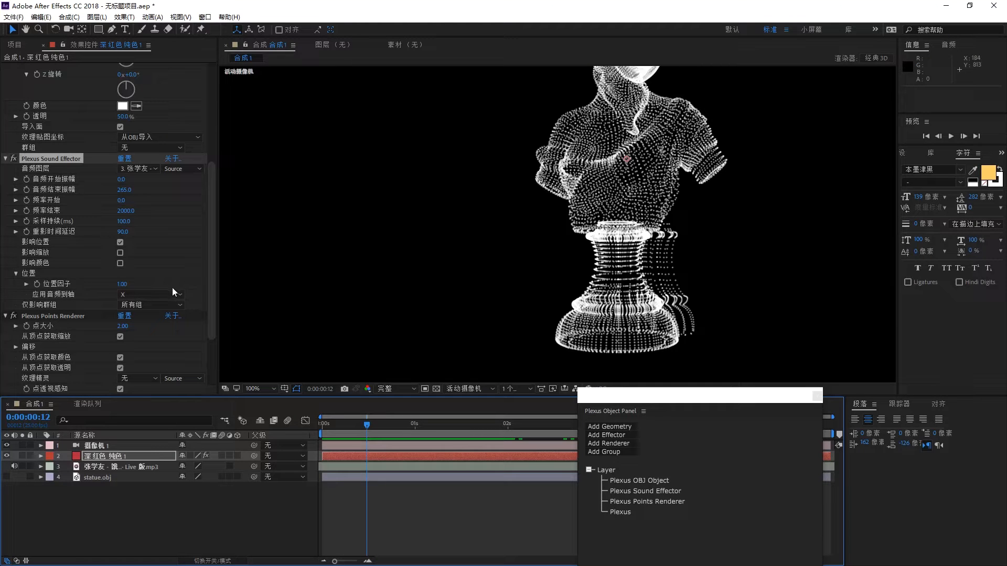
Try making the audio affect point scale instead of position, scrub through the animation and return to the first frame
{"action": "left_click_drag", "start_coordinate": [213, 281], "coordinate": [213, 283]}
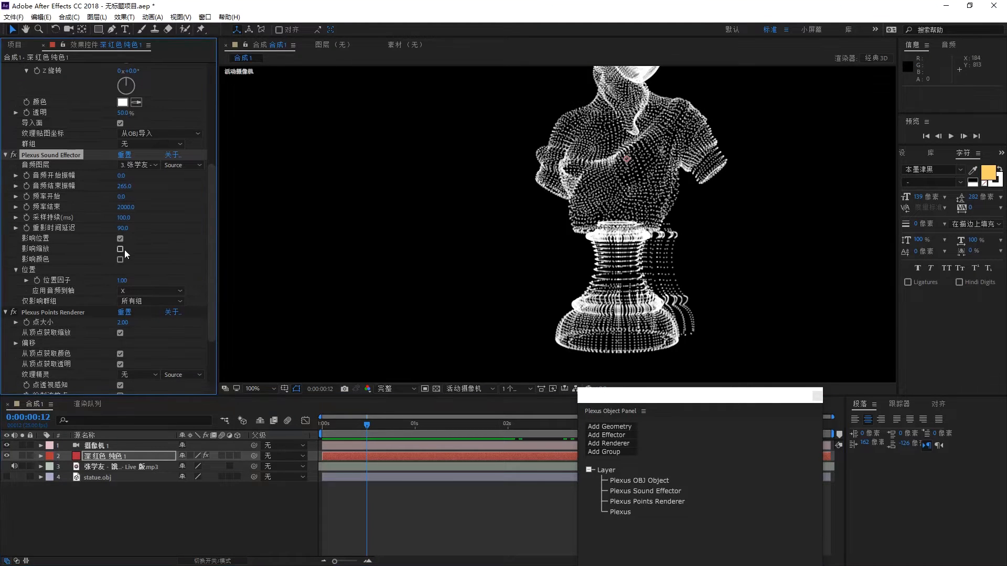
{"action": "left_click", "coordinate": [121, 249]}
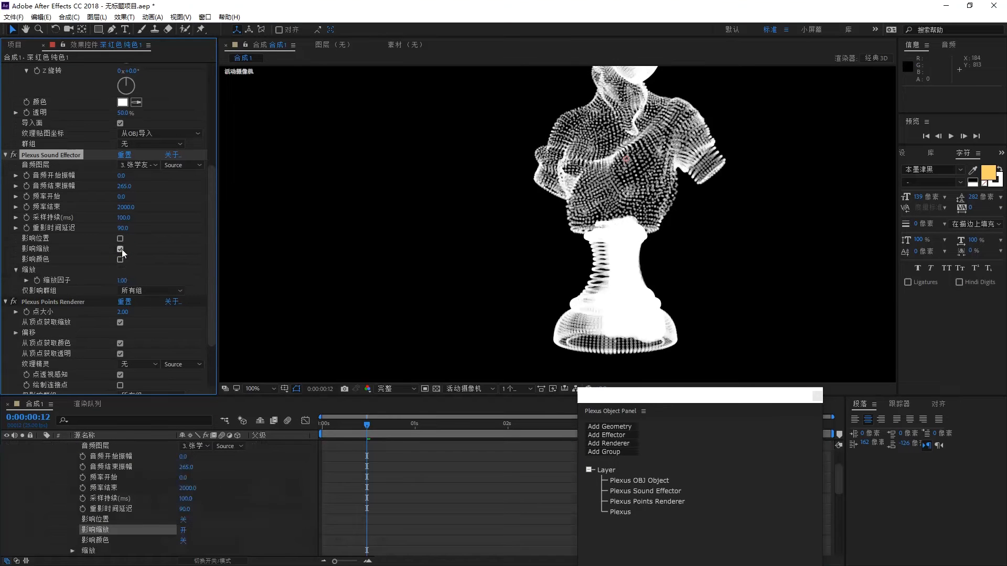
{"action": "left_click_drag", "start_coordinate": [367, 424], "coordinate": [751, 420]}
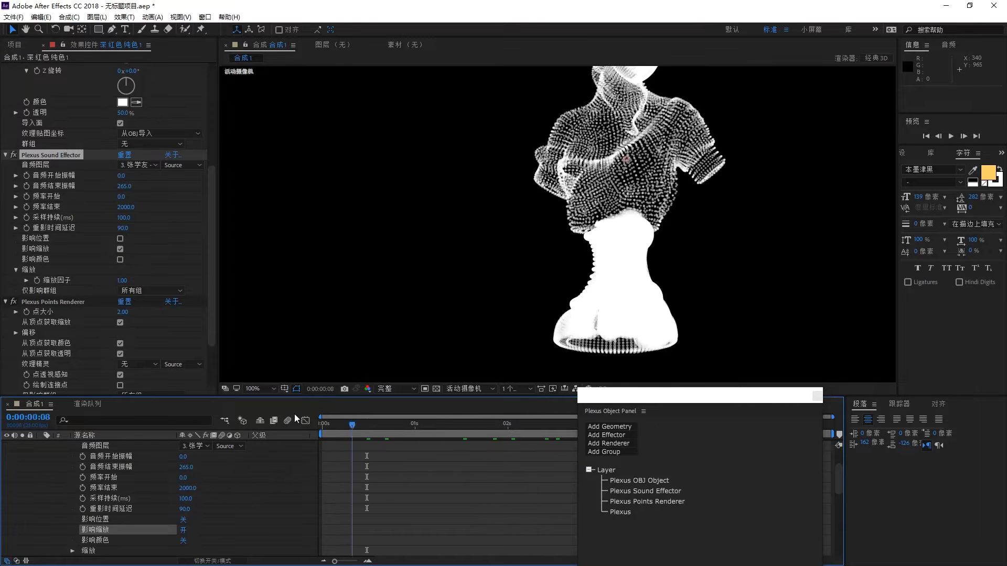
{"action": "key", "text": "Home"}
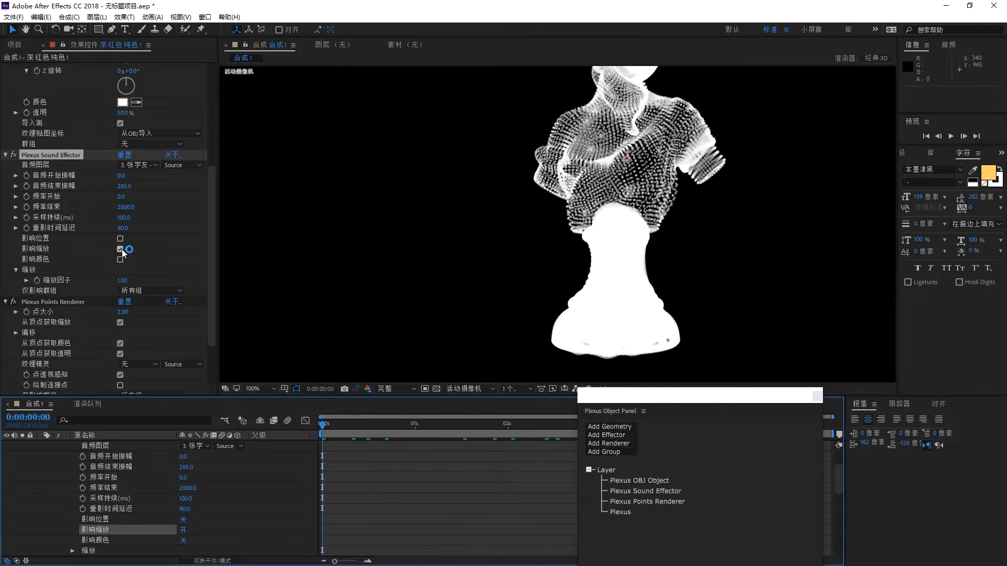
Make the audio affect point color instead of scale and scrub the timeline to 0:00:00:15
{"action": "left_click", "coordinate": [120, 249]}
{"action": "left_click", "coordinate": [121, 259]}
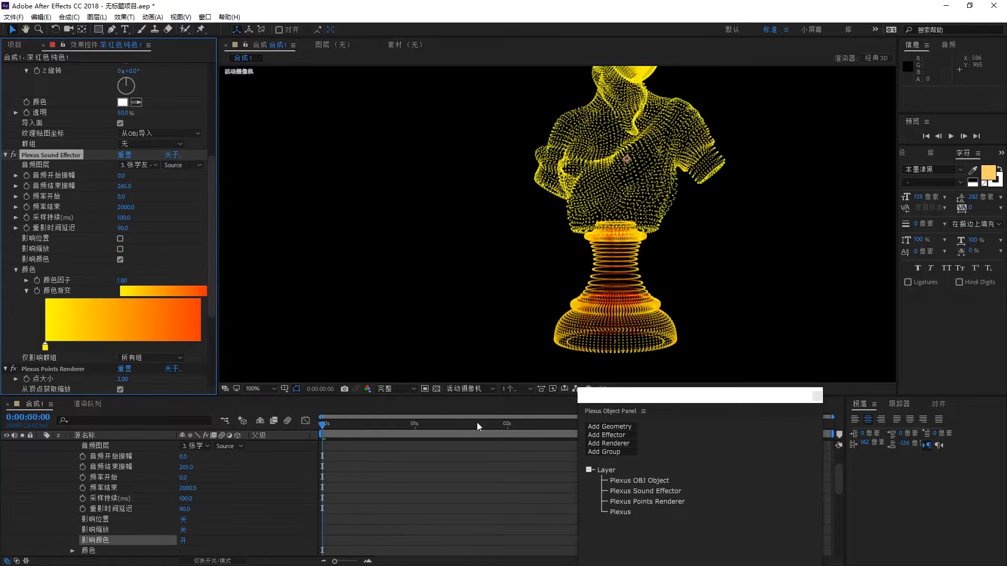
{"action": "mouse_move", "coordinate": [358, 426]}
{"action": "left_mouse_down"}
{"action": "mouse_move", "coordinate": [568, 423]}
{"action": "mouse_move", "coordinate": [351, 420]}
{"action": "mouse_move", "coordinate": [373, 419]}
{"action": "left_mouse_up"}
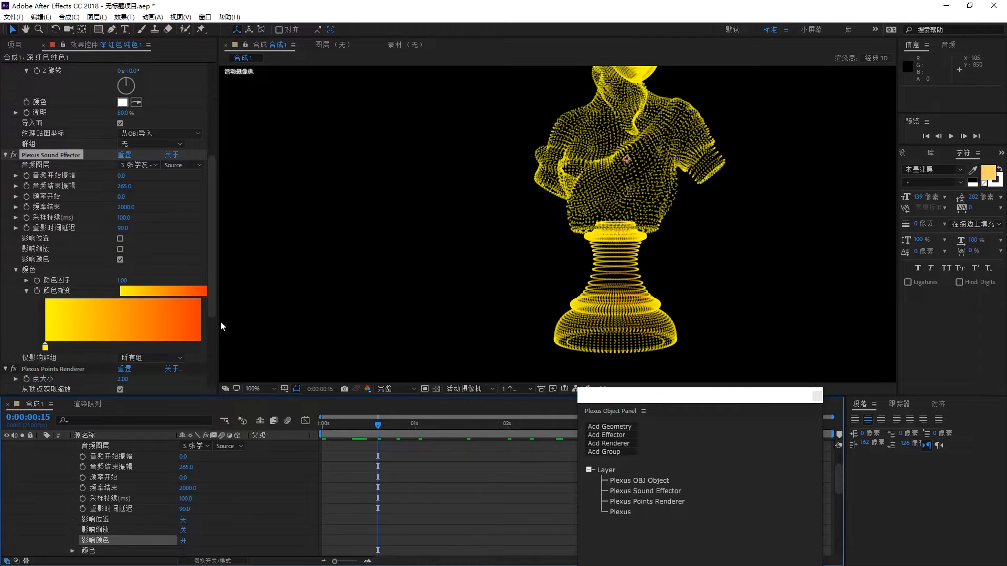
Widen the effect settings area and set the end color of the Sound Effector's color gradient to blue
{"action": "left_click_drag", "start_coordinate": [218, 320], "coordinate": [282, 320]}
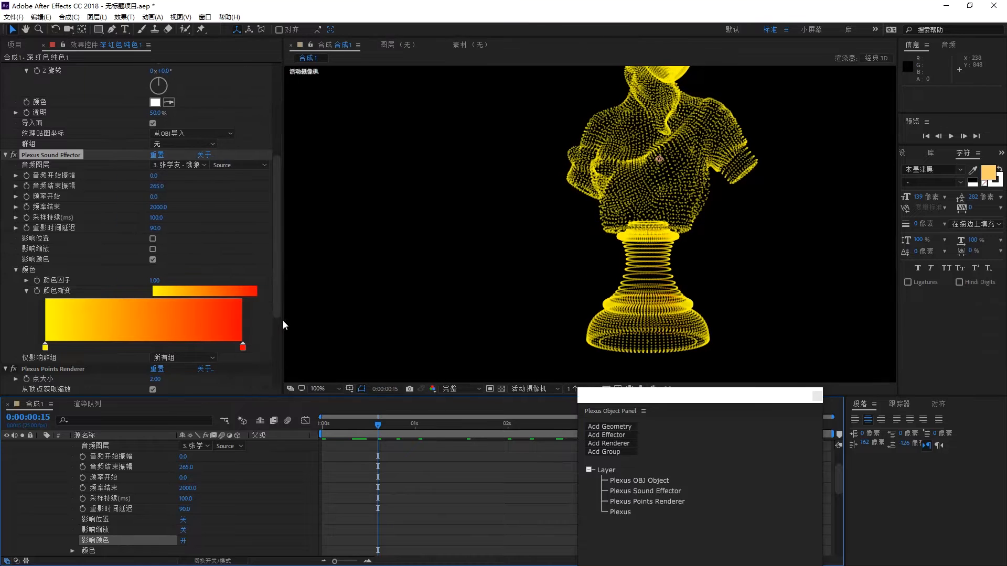
{"action": "double_click", "coordinate": [242, 349]}
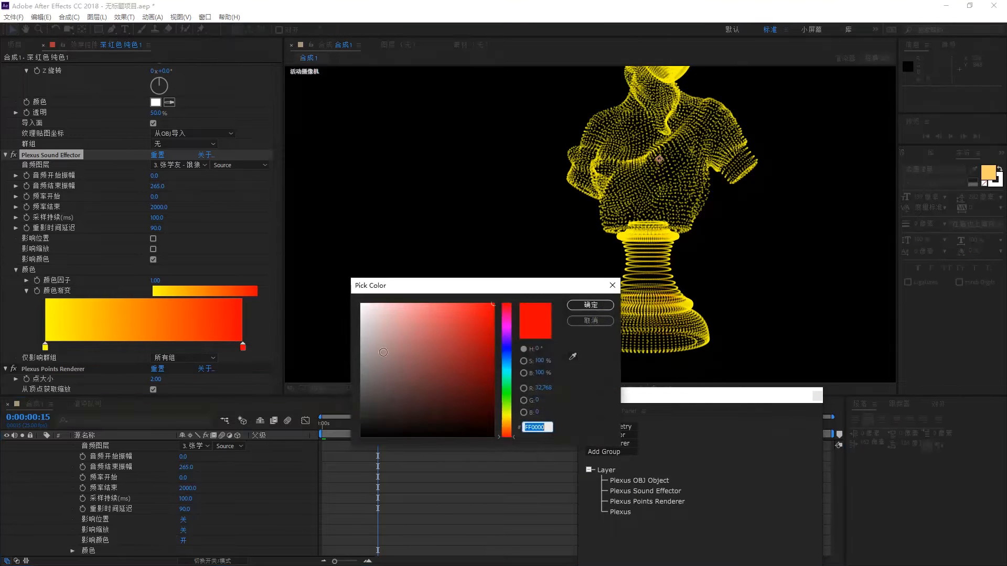
{"action": "left_click", "coordinate": [508, 358]}
{"action": "left_click", "coordinate": [573, 304]}
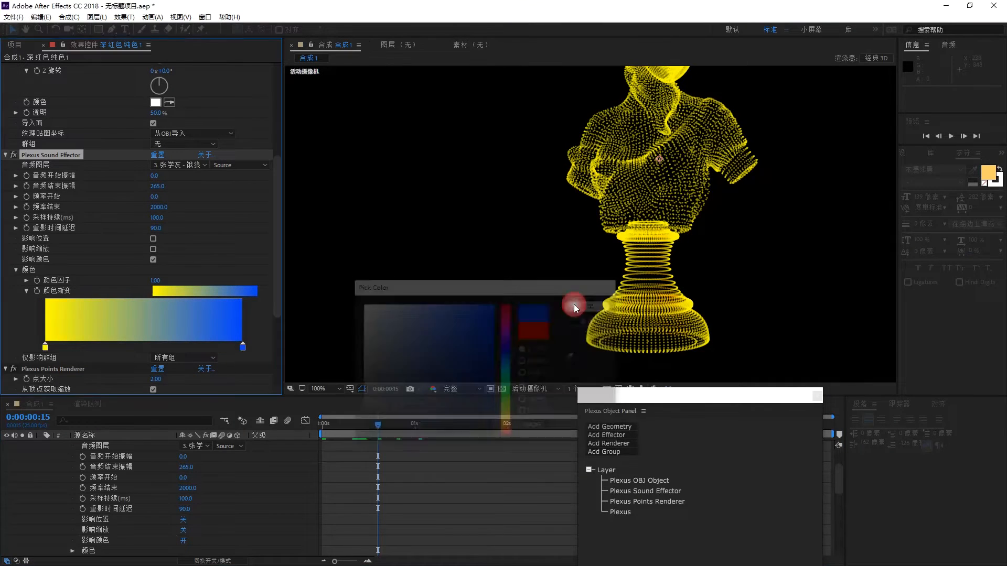
Set the audio end amplitude to 1260 and scrub the timeline to 0:00:02:10 to check the color response
{"action": "left_click_drag", "start_coordinate": [380, 422], "coordinate": [510, 428]}
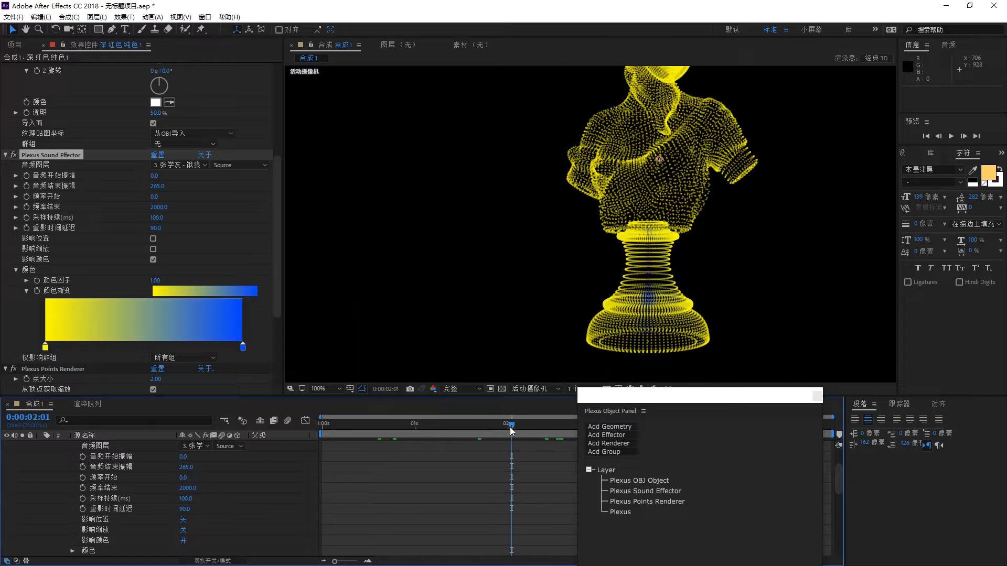
{"action": "left_click_drag", "start_coordinate": [157, 186], "coordinate": [679, 189]}
{"action": "left_click_drag", "start_coordinate": [361, 425], "coordinate": [545, 428]}
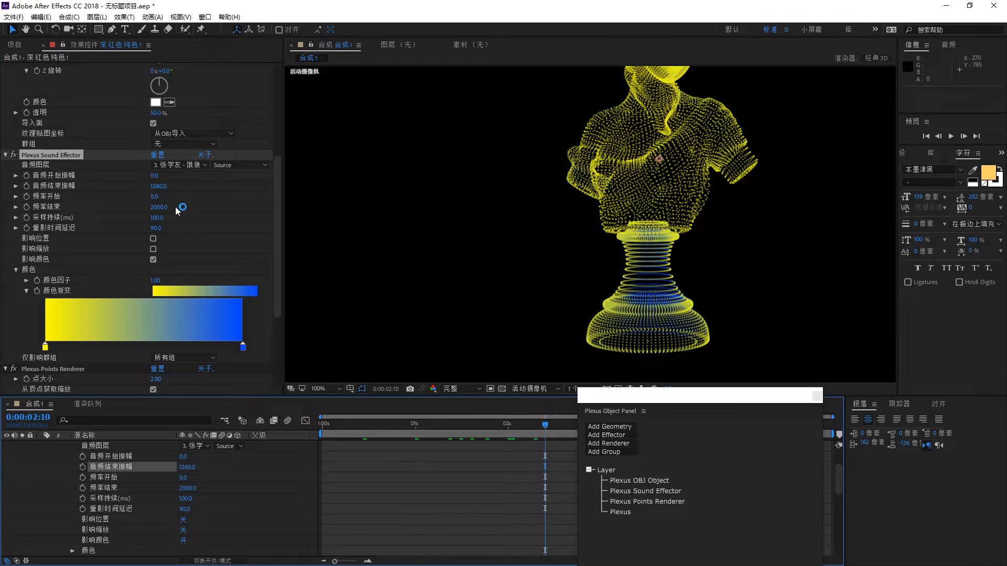
Try changing the audio start amplitude and reset it to its default
{"action": "left_click_drag", "start_coordinate": [154, 178], "coordinate": [213, 176]}
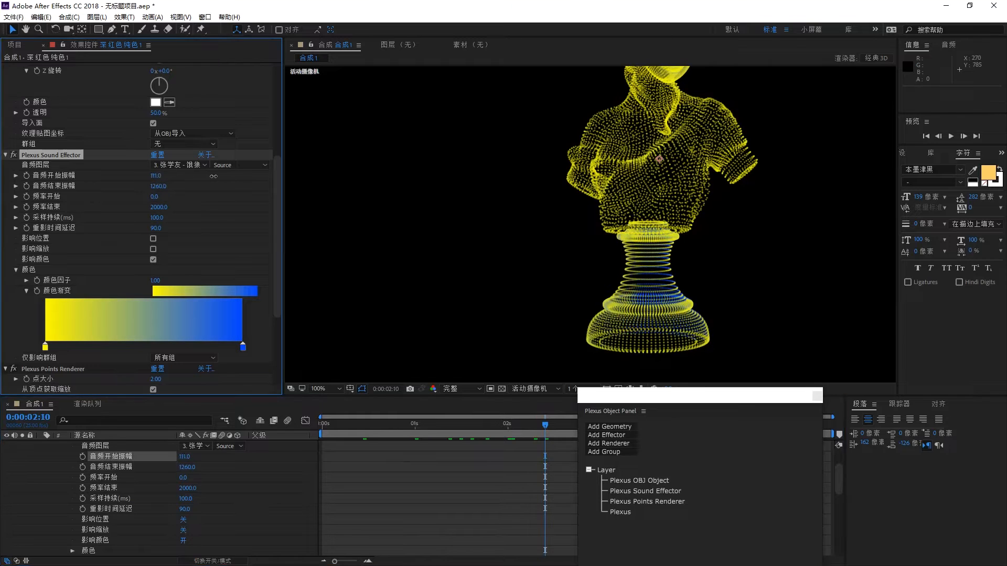
{"action": "right_click", "coordinate": [127, 180]}
{"action": "left_click", "coordinate": [97, 243]}
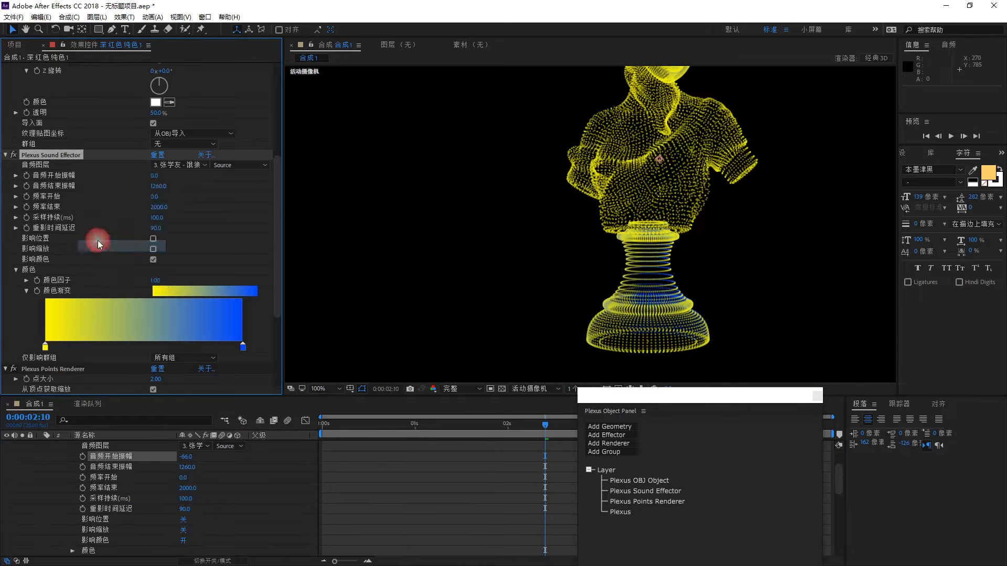
Scrub to 0:00:03:03 and examine the audio-driven color change on the pedestal up close
{"action": "left_click_drag", "start_coordinate": [354, 425], "coordinate": [612, 432]}
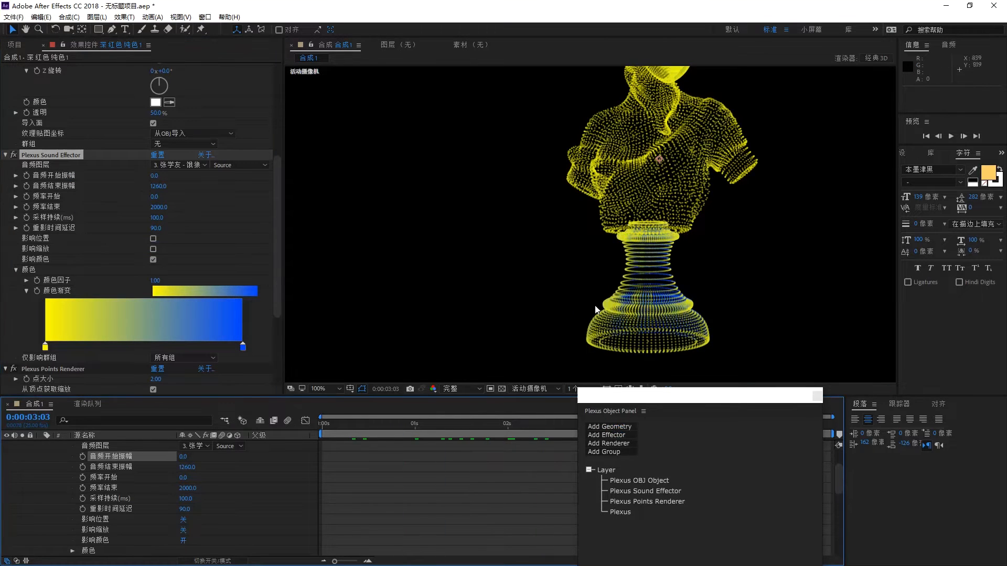
{"action": "scroll", "coordinate": [633, 307], "scroll_direction": "up", "scroll_amount": 1}
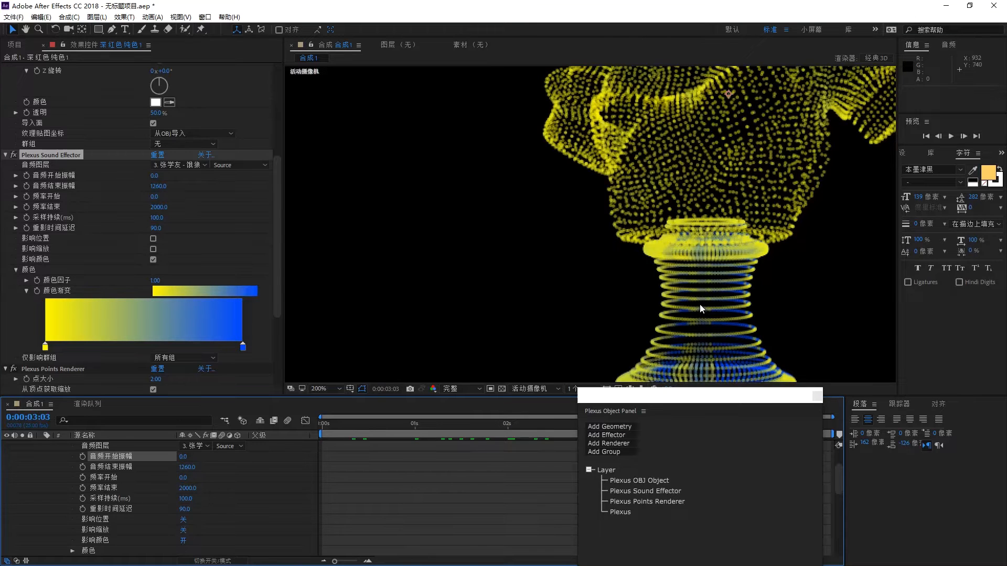
{"action": "scroll", "coordinate": [699, 304], "scroll_direction": "down", "scroll_amount": 1}
{"action": "scroll", "coordinate": [700, 304], "scroll_direction": "up", "scroll_amount": 1}
{"action": "scroll", "coordinate": [694, 306], "scroll_direction": "down", "scroll_amount": 1}
{"action": "scroll", "coordinate": [694, 306], "scroll_direction": "up", "scroll_amount": 1}
Select the deep red solid layer and review its Plexus effect settings with the whole statue in view
{"action": "scroll", "coordinate": [93, 470], "scroll_direction": "up", "scroll_amount": 3}
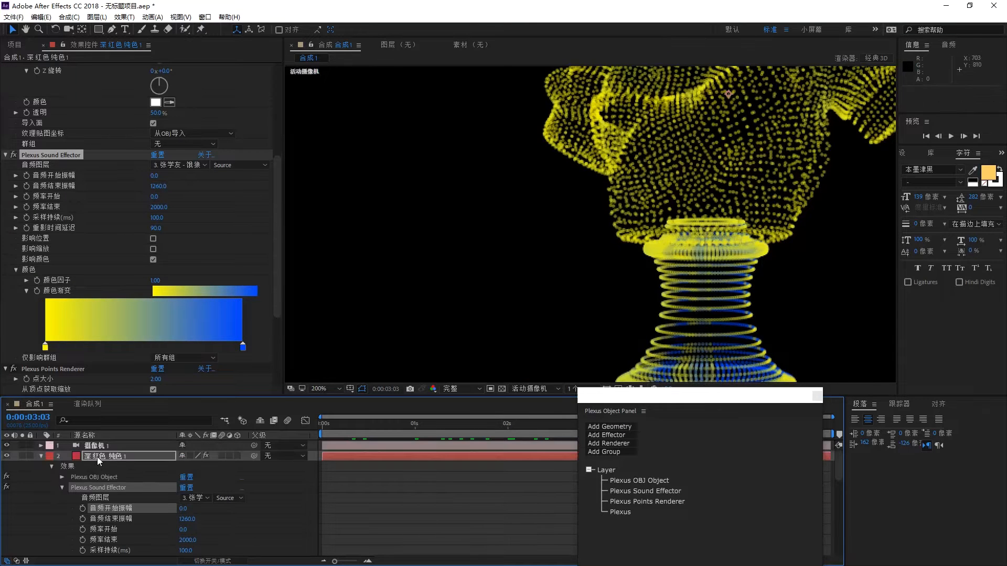
{"action": "left_click", "coordinate": [96, 456]}
{"action": "scroll", "coordinate": [122, 313], "scroll_direction": "down", "scroll_amount": 2}
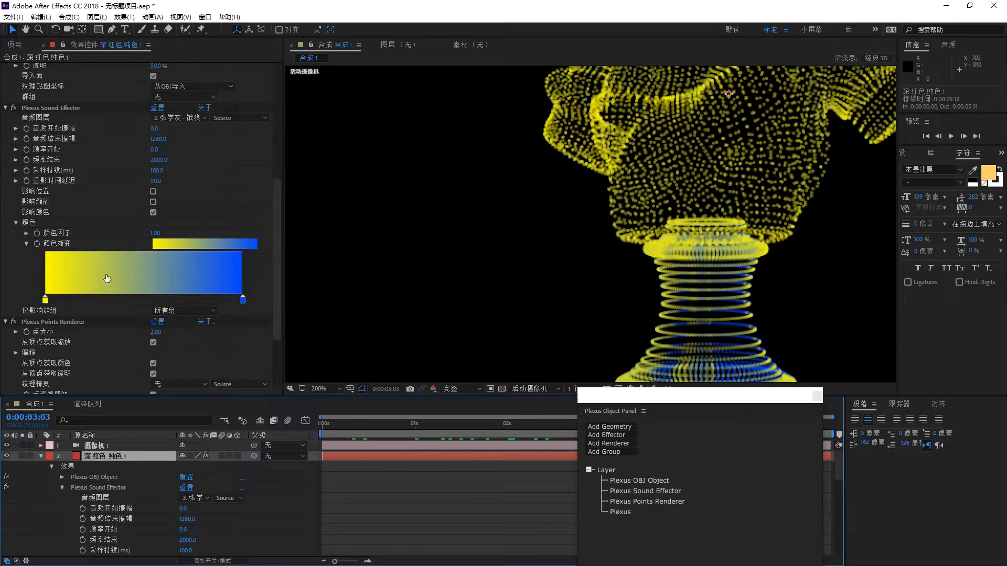
{"action": "scroll", "coordinate": [101, 261], "scroll_direction": "up", "scroll_amount": 10}
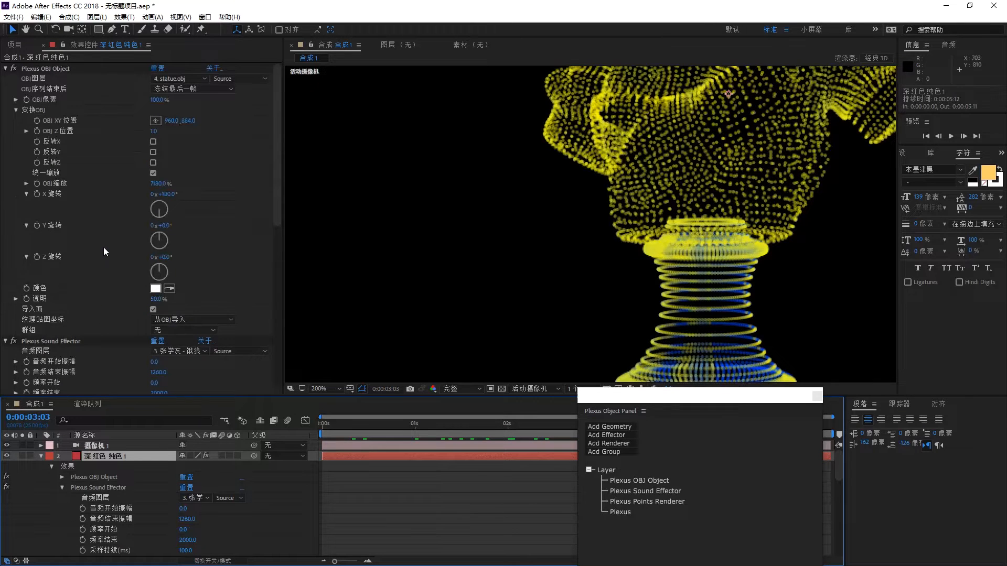
{"action": "scroll", "coordinate": [655, 185], "scroll_direction": "down", "scroll_amount": 4}
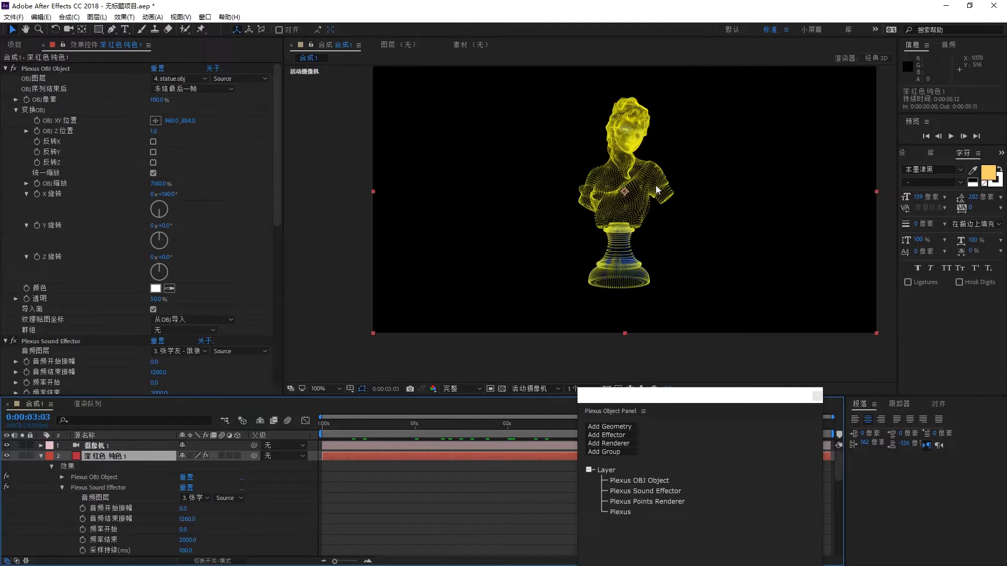
{"action": "left_click", "coordinate": [57, 341]}
{"action": "key", "text": "Delete"}
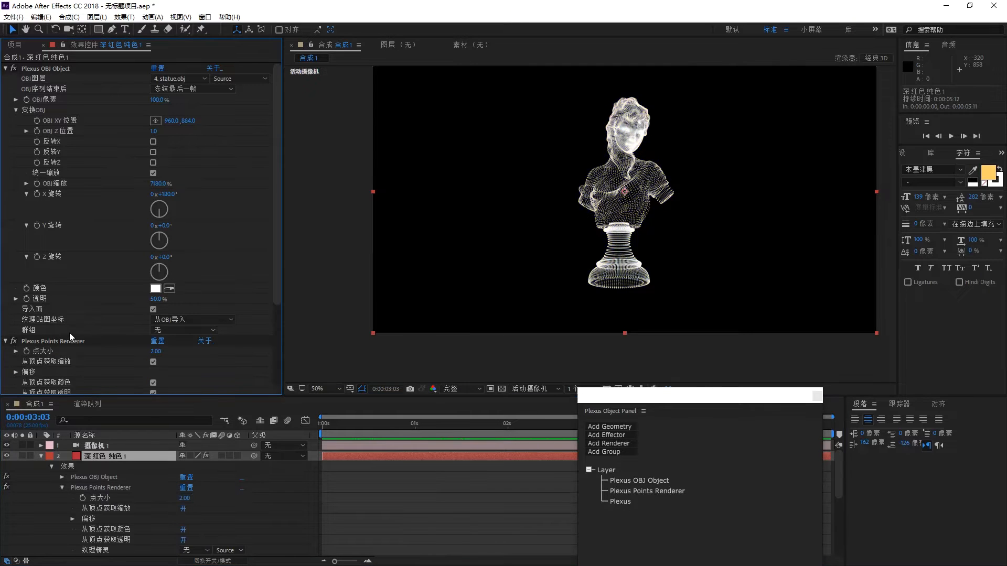
{"action": "key", "text": "ctrl+z"}
Delete the Plexus OBJ Object and add a Primitives geometry in its place, keeping the composition view unobstructed
{"action": "scroll", "coordinate": [94, 169], "scroll_direction": "up", "scroll_amount": 10}
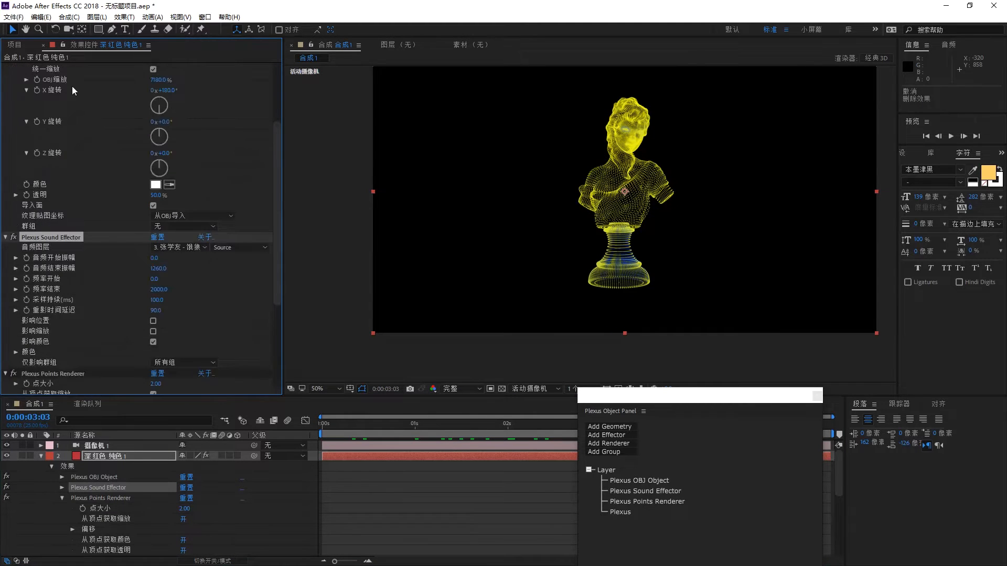
{"action": "left_click", "coordinate": [43, 73]}
{"action": "key", "text": "Delete"}
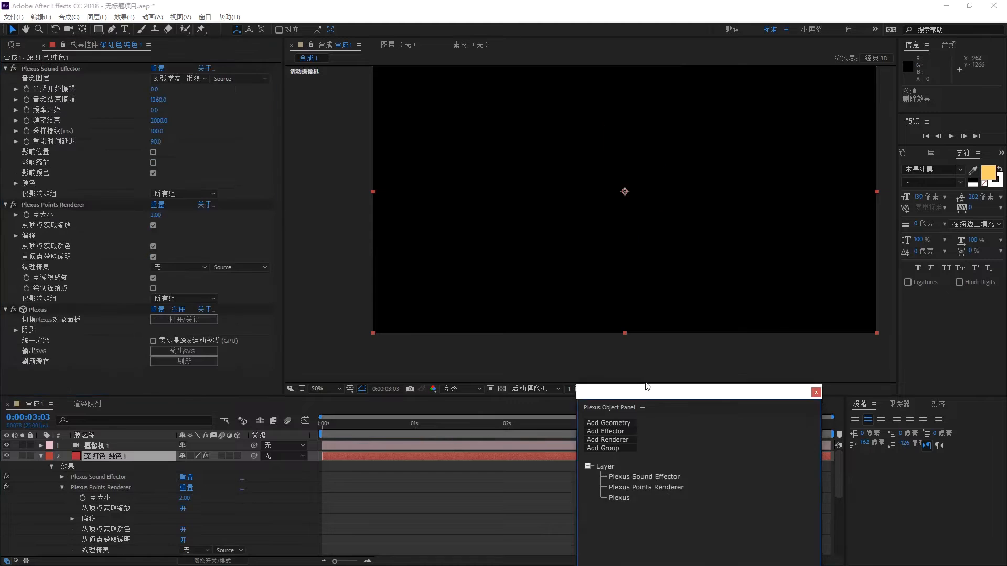
{"action": "left_click_drag", "start_coordinate": [663, 414], "coordinate": [606, 313]}
{"action": "left_click", "coordinate": [556, 326]}
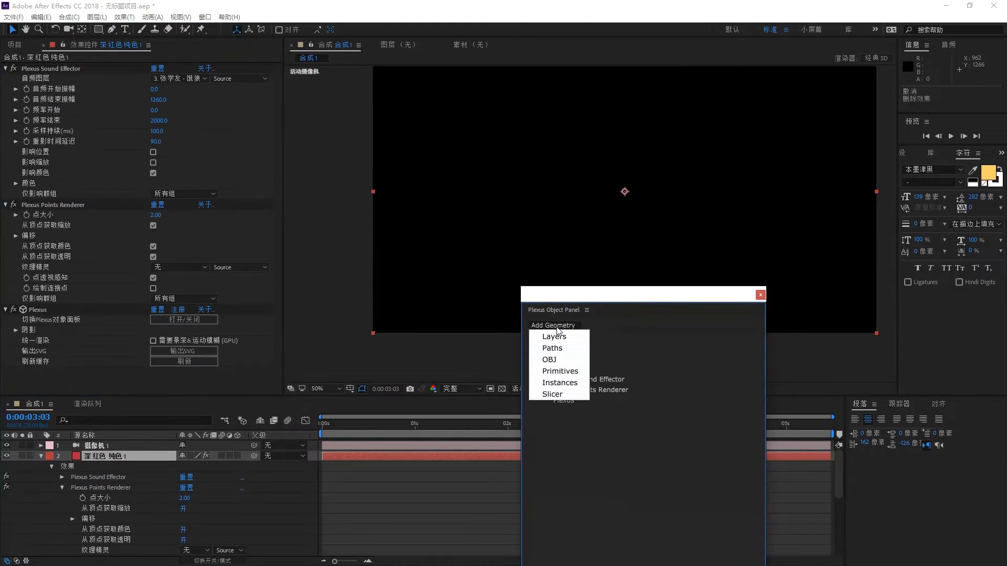
{"action": "left_click", "coordinate": [560, 371]}
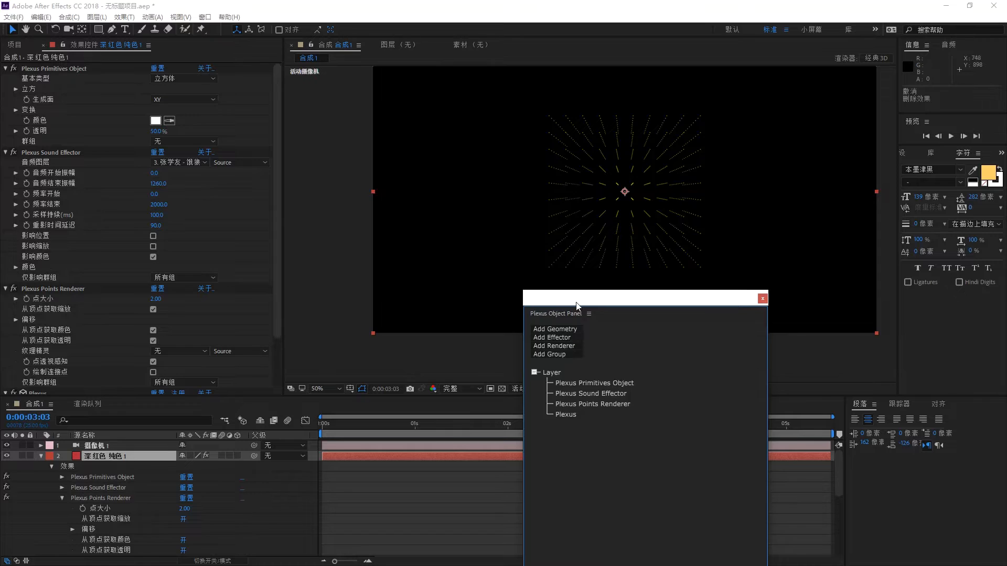
{"action": "left_click_drag", "start_coordinate": [577, 293], "coordinate": [631, 395]}
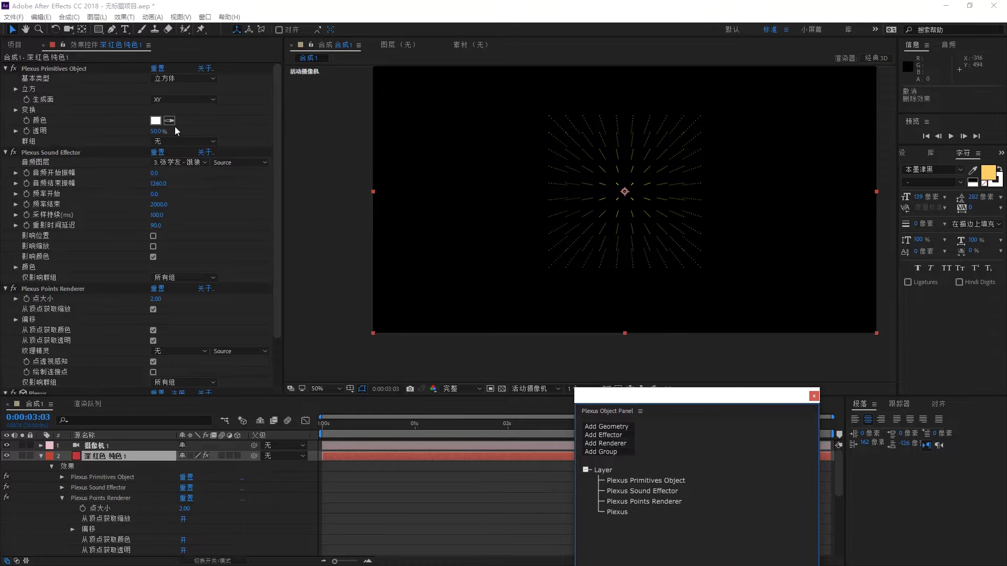
Set the opacity of the Plexus Primitives Object to 100%
{"action": "left_click_drag", "start_coordinate": [158, 132], "coordinate": [337, 140]}
{"action": "scroll", "coordinate": [127, 269], "scroll_direction": "down", "scroll_amount": 3}
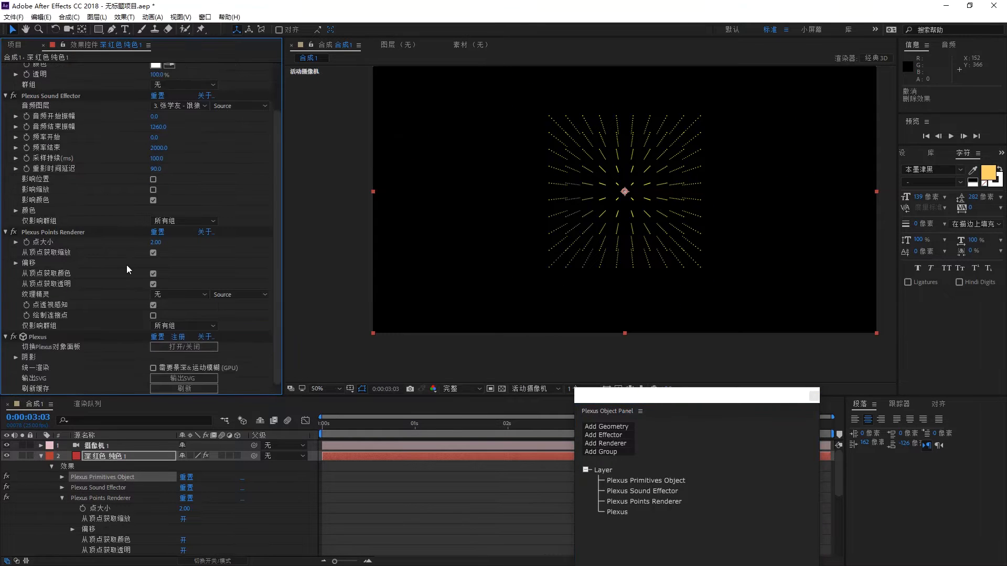
{"action": "scroll", "coordinate": [127, 262], "scroll_direction": "up", "scroll_amount": 3}
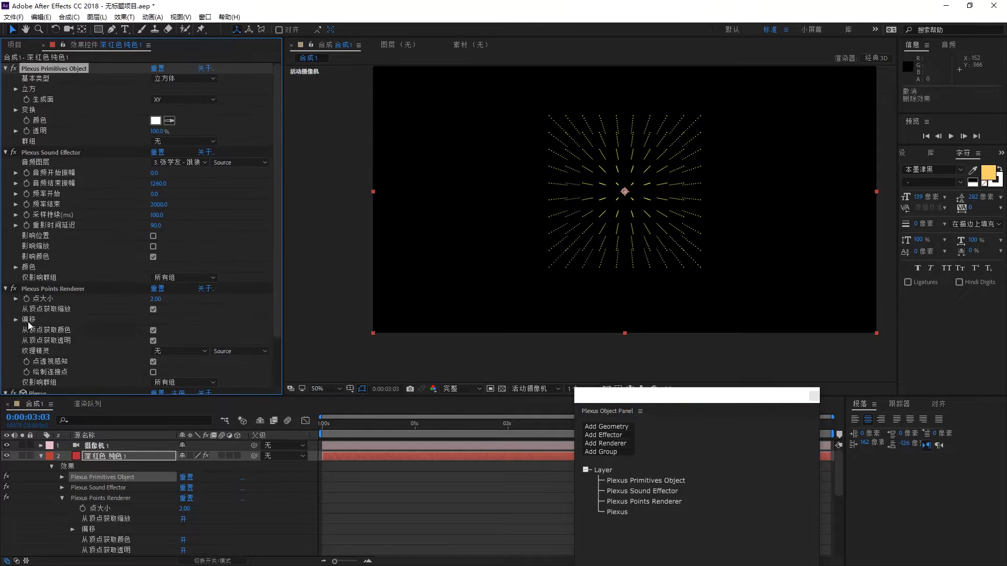
Switch the Plexus Sound Effector from affecting color to affecting position on the primitive's points
{"action": "scroll", "coordinate": [29, 325], "scroll_direction": "down", "scroll_amount": 3}
{"action": "scroll", "coordinate": [18, 311], "scroll_direction": "up", "scroll_amount": 3}
{"action": "left_click", "coordinate": [153, 256]}
{"action": "left_click", "coordinate": [153, 236]}
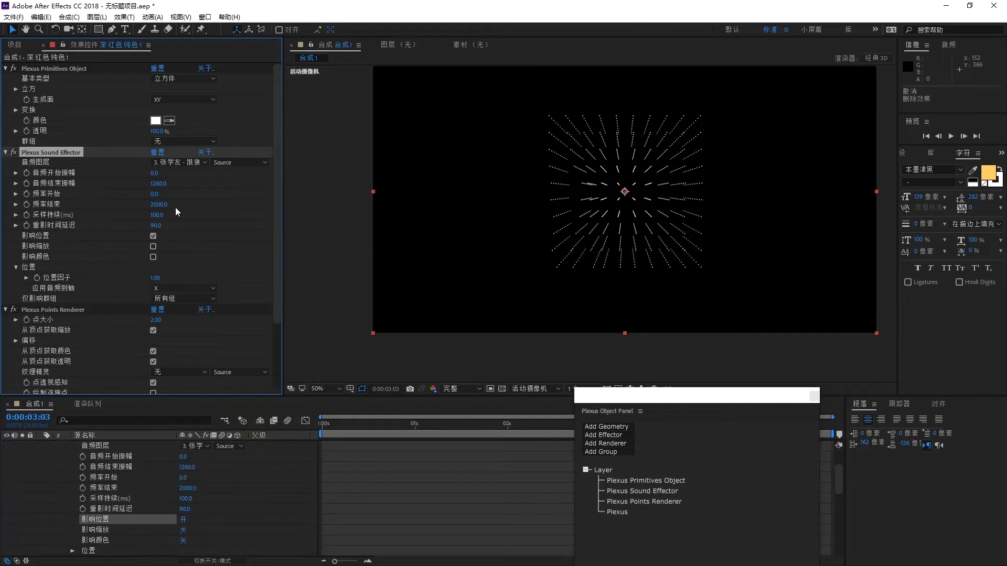
Flatten the cube primitive to 0 height and widen it to about 1203, with a depth of about 1591
{"action": "left_click", "coordinate": [16, 88]}
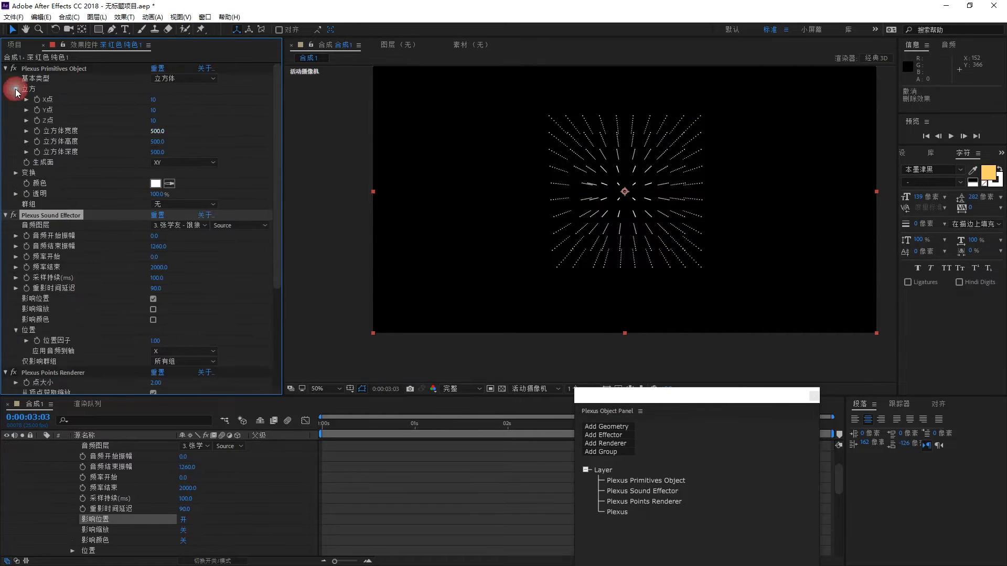
{"action": "left_click_drag", "start_coordinate": [157, 141], "coordinate": [1, 146]}
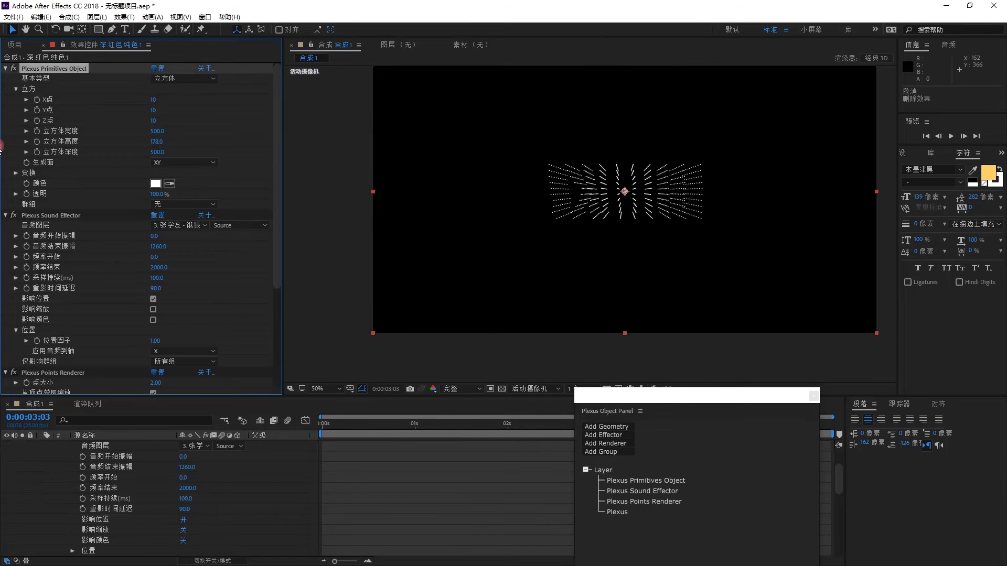
{"action": "left_click", "coordinate": [200, 140]}
{"action": "left_click_drag", "start_coordinate": [156, 131], "coordinate": [522, 124]}
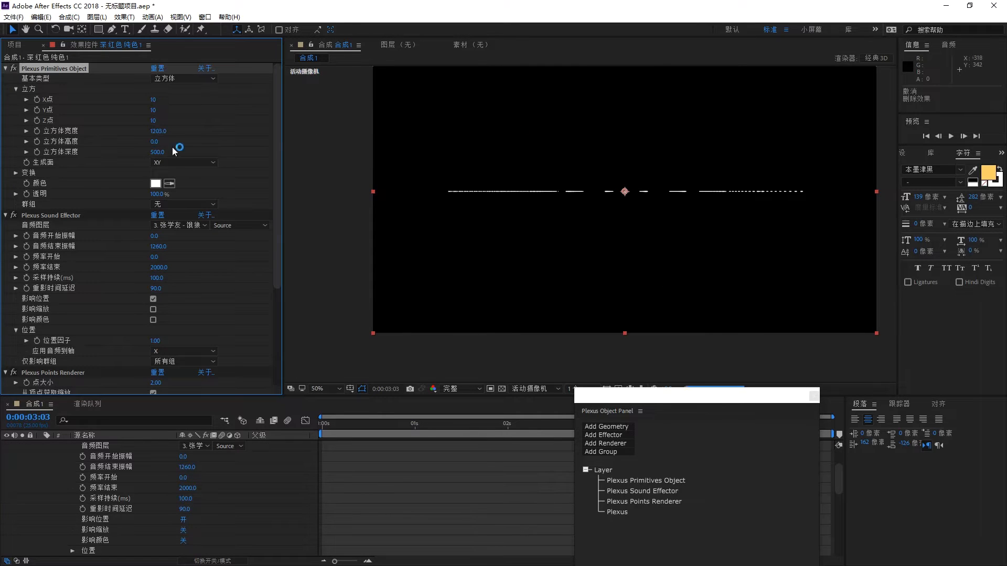
{"action": "left_click_drag", "start_coordinate": [400, 151], "coordinate": [722, 146]}
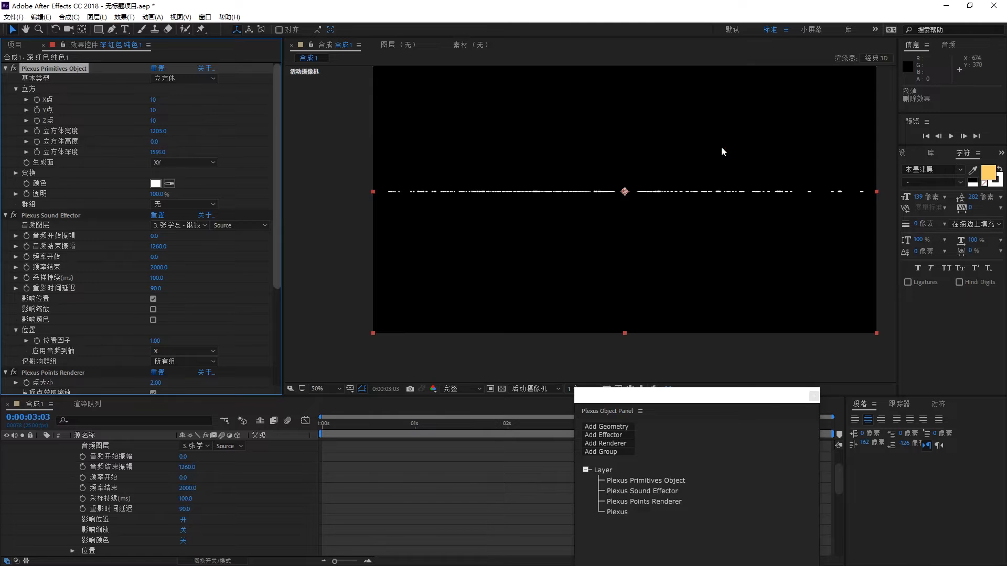
Orbit the camera to look down on the flattened point grid and raise the primitive's X points to 21
{"action": "left_click", "coordinate": [69, 29]}
{"action": "left_click_drag", "start_coordinate": [591, 198], "coordinate": [583, 260]}
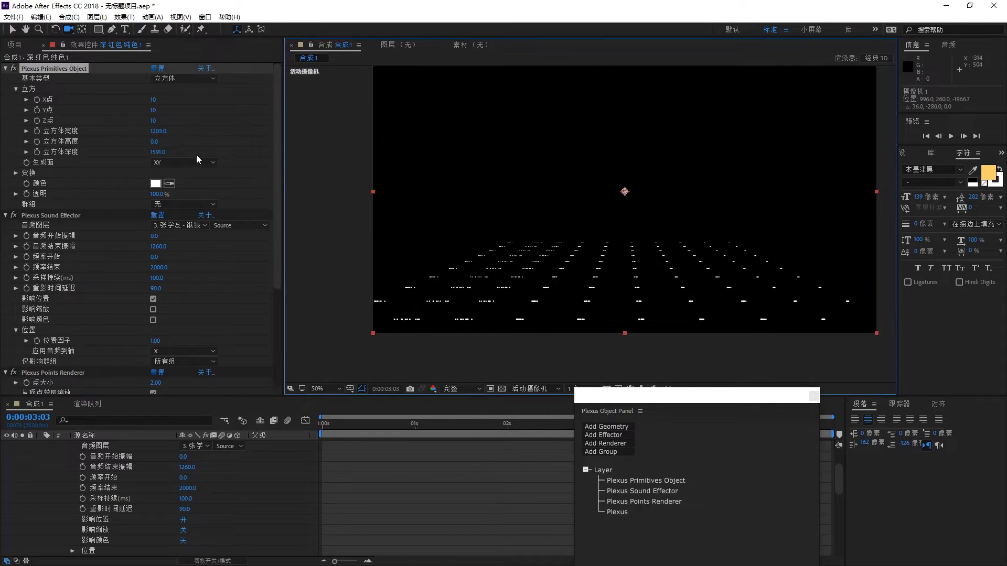
{"action": "left_click_drag", "start_coordinate": [152, 100], "coordinate": [159, 102]}
{"action": "left_click_drag", "start_coordinate": [353, 429], "coordinate": [437, 425]}
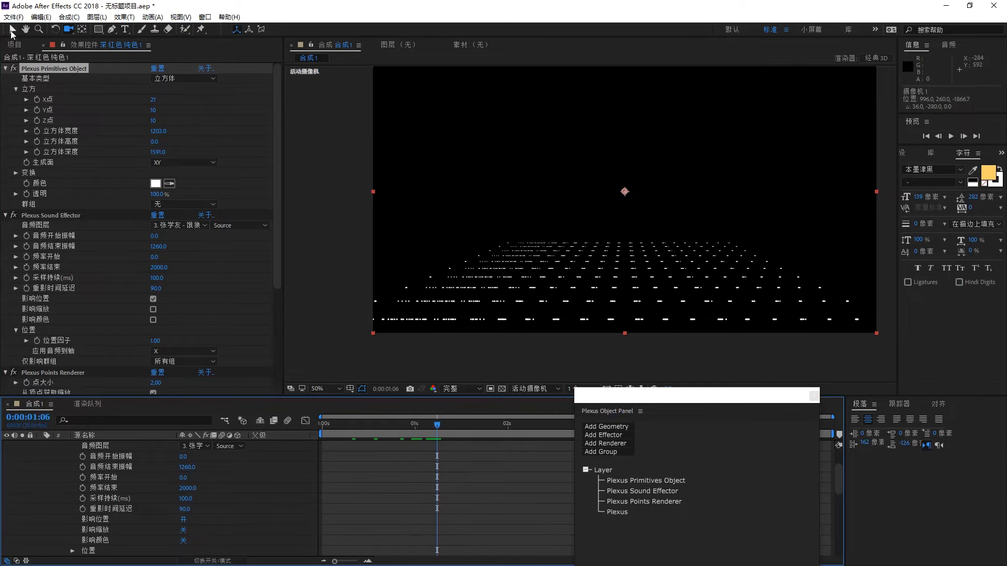
Apply the Plexus Sound Effector's audio displacement to the Y axis and preview the point motion
{"action": "scroll", "coordinate": [196, 224], "scroll_direction": "down", "scroll_amount": 3}
{"action": "left_click", "coordinate": [178, 256]}
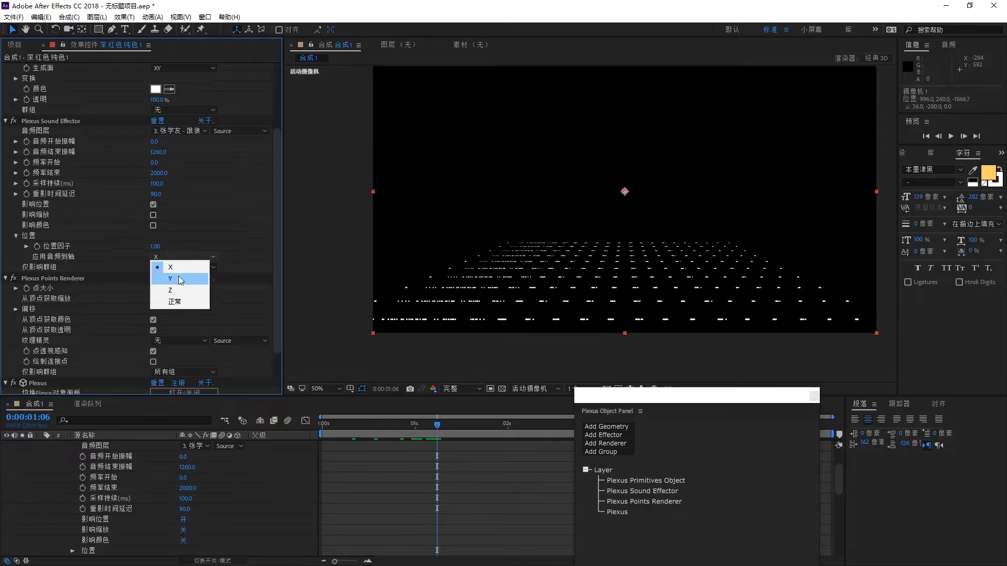
{"action": "left_click", "coordinate": [179, 279]}
{"action": "left_click", "coordinate": [361, 423]}
{"action": "left_click_drag", "start_coordinate": [389, 427], "coordinate": [520, 427]}
{"action": "key", "text": "space"}
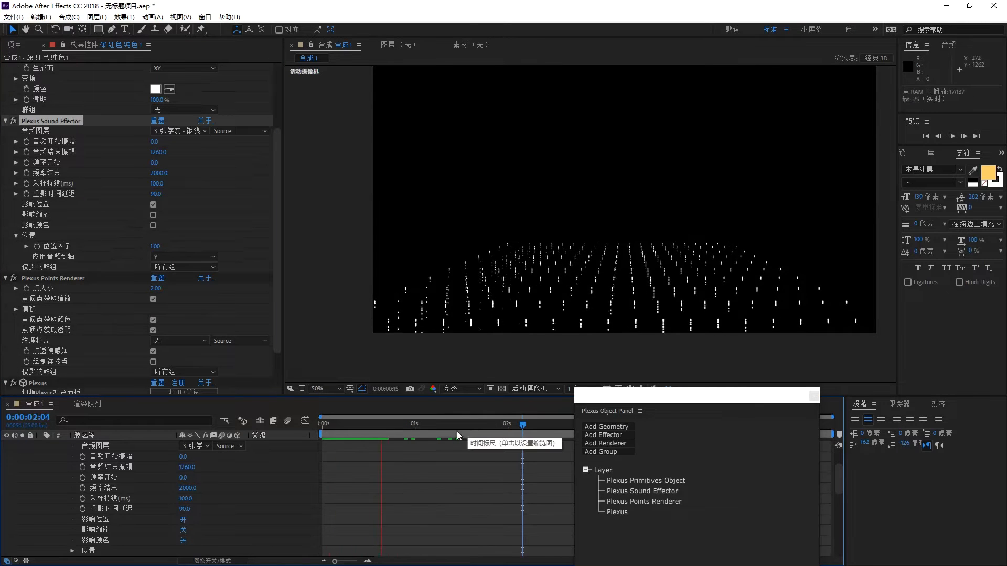
{"action": "left_click_drag", "start_coordinate": [444, 433], "coordinate": [490, 436]}
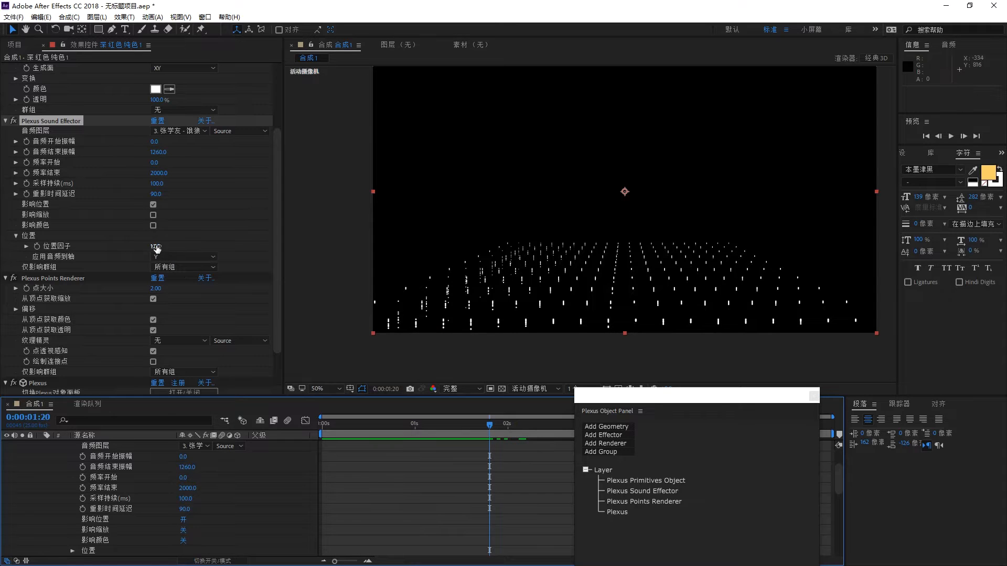
Try a Sound Effector position factor of about -4.6 and preview how the points rise with the music
{"action": "left_click_drag", "start_coordinate": [156, 248], "coordinate": [1, 248]}
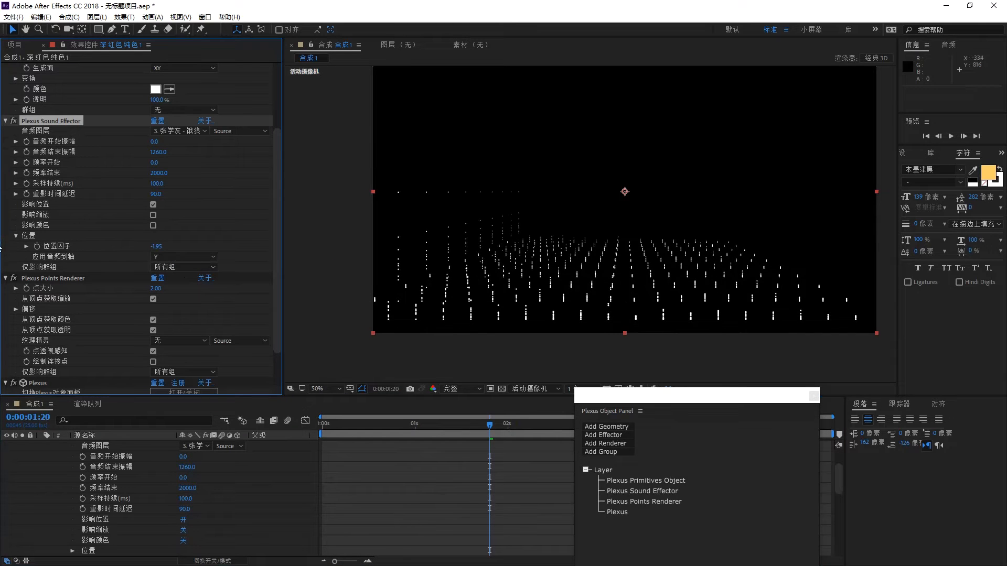
{"action": "left_click_drag", "start_coordinate": [153, 250], "coordinate": [21, 247]}
{"action": "key", "text": "space"}
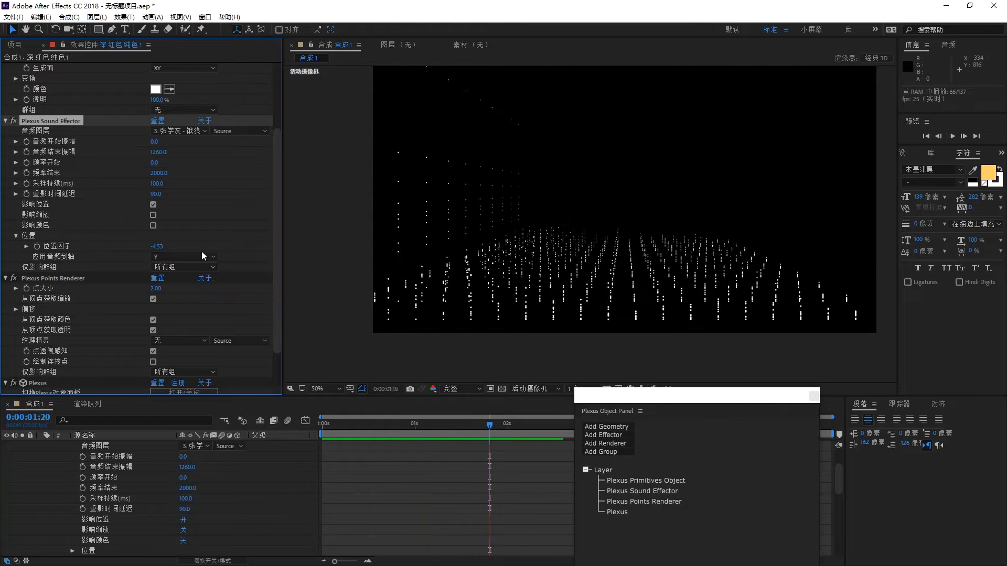
{"action": "key", "text": "space"}
{"action": "left_click_drag", "start_coordinate": [158, 248], "coordinate": [153, 247]}
Set the Sound Effector's position factor to -1 and reset its time delay (重影时间延迟) to 0
{"action": "left_click", "coordinate": [159, 246]}
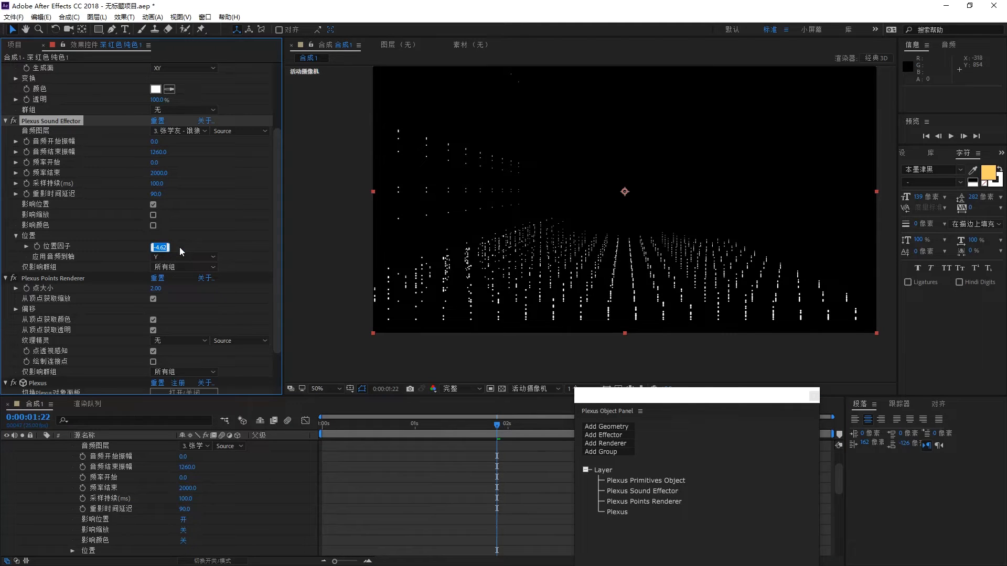
{"action": "type", "text": "-1"}
{"action": "key", "text": "Return"}
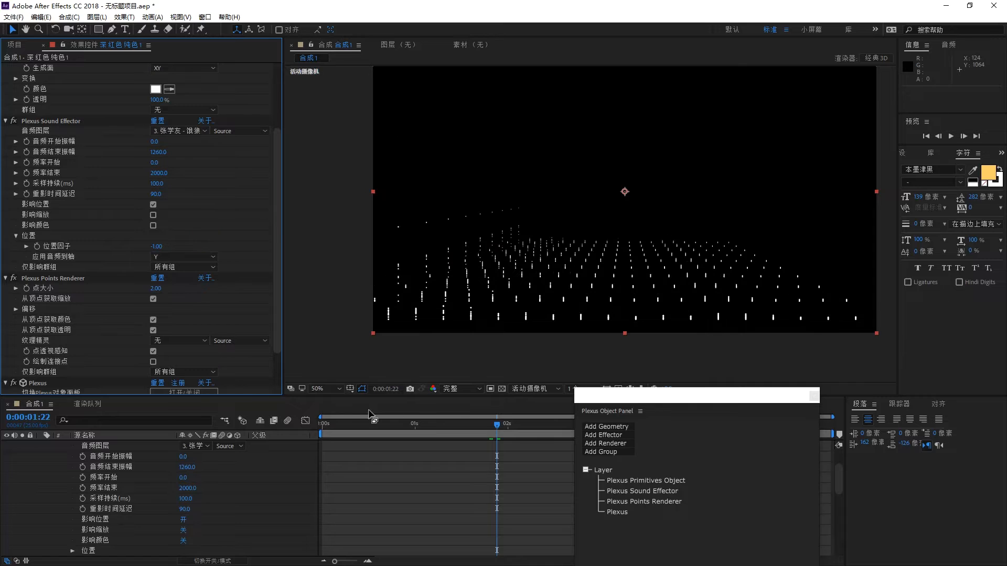
{"action": "mouse_move", "coordinate": [456, 423]}
{"action": "left_mouse_down"}
{"action": "mouse_move", "coordinate": [432, 427]}
{"action": "mouse_move", "coordinate": [454, 427]}
{"action": "left_mouse_up"}
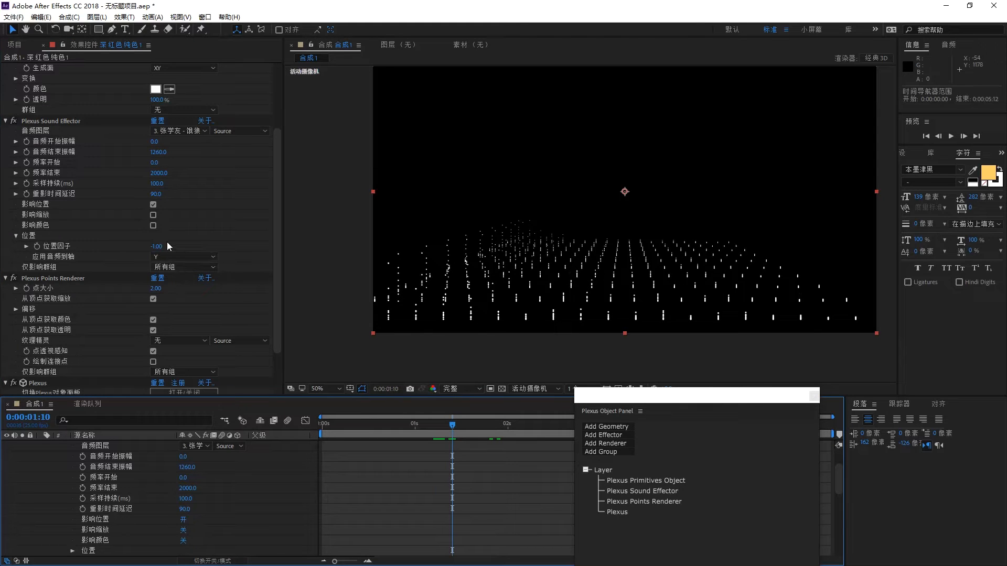
{"action": "right_click", "coordinate": [66, 198]}
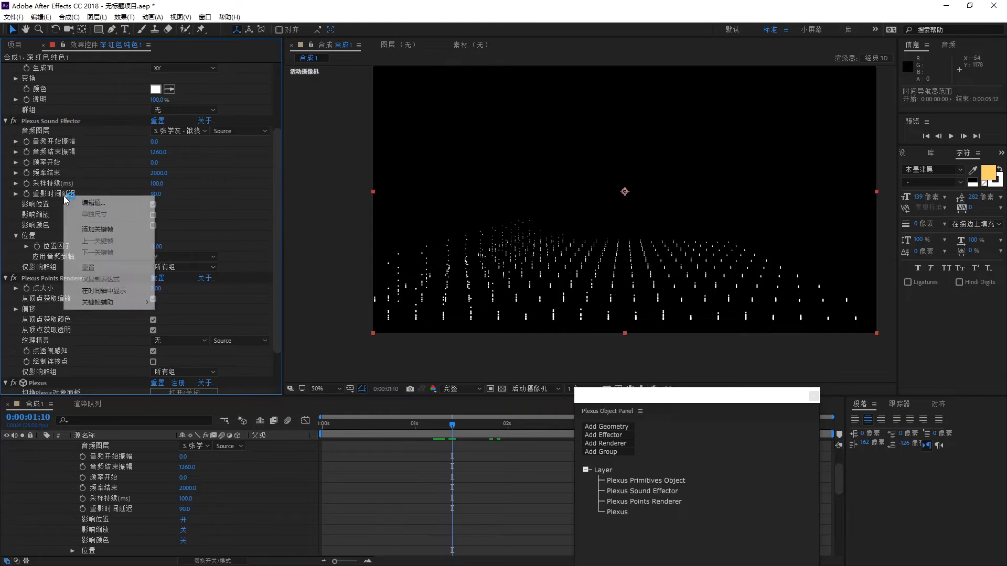
{"action": "left_click", "coordinate": [90, 262]}
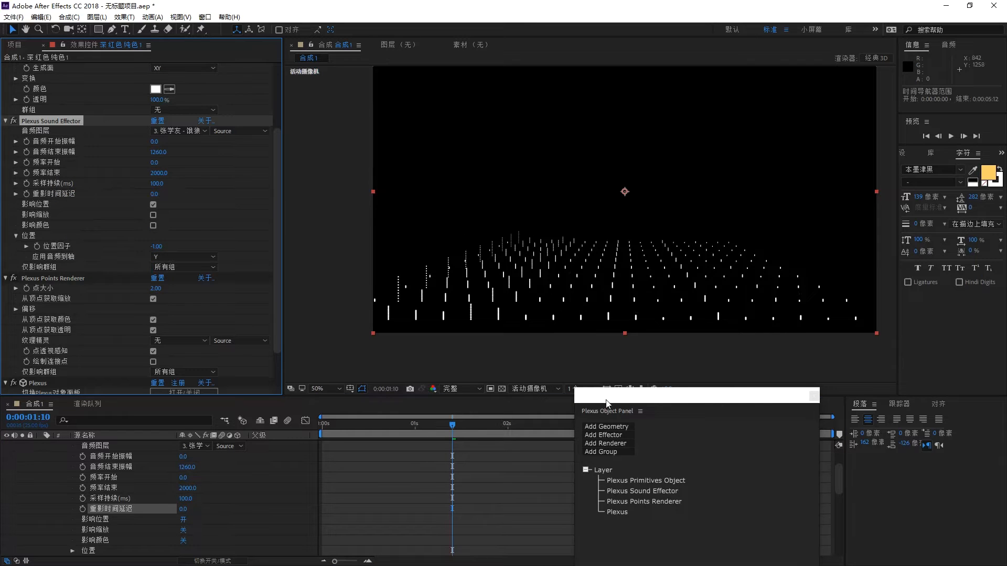
Add a Lines renderer to the Plexus layer, keeping the object panel clear of the composition view
{"action": "left_click_drag", "start_coordinate": [607, 403], "coordinate": [474, 307]}
{"action": "left_click", "coordinate": [486, 346]}
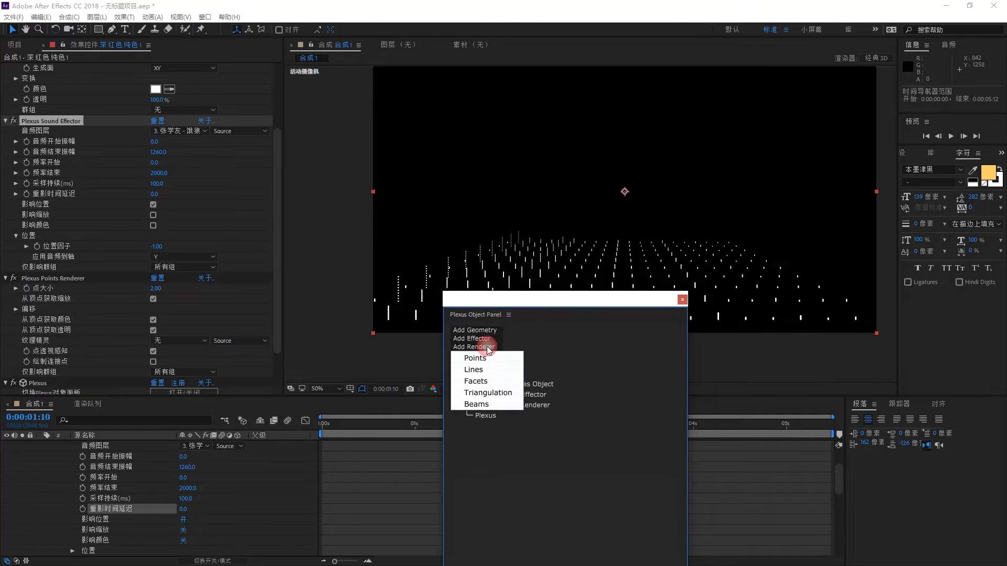
{"action": "left_click", "coordinate": [486, 368]}
{"action": "left_click_drag", "start_coordinate": [491, 304], "coordinate": [615, 375]}
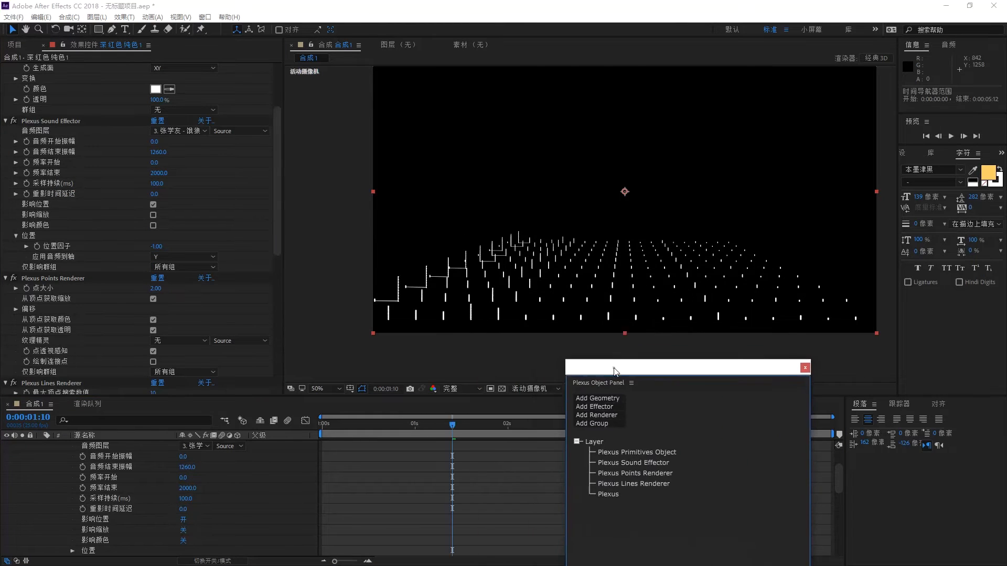
Set the Plexus Lines Renderer's maximum distance to 240 and preview the connecting lines
{"action": "scroll", "coordinate": [137, 276], "scroll_direction": "down", "scroll_amount": 4}
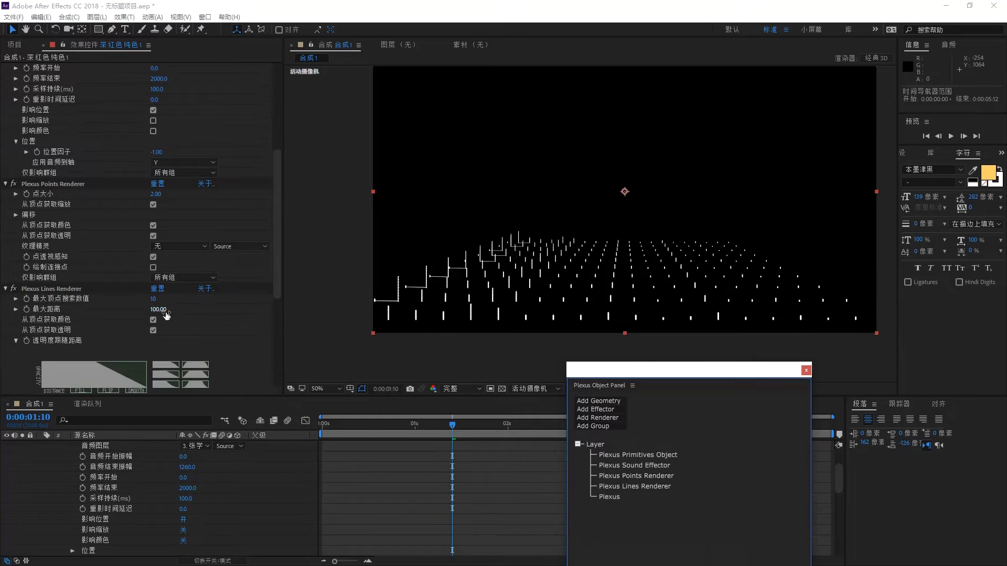
{"action": "left_click_drag", "start_coordinate": [166, 313], "coordinate": [196, 313]}
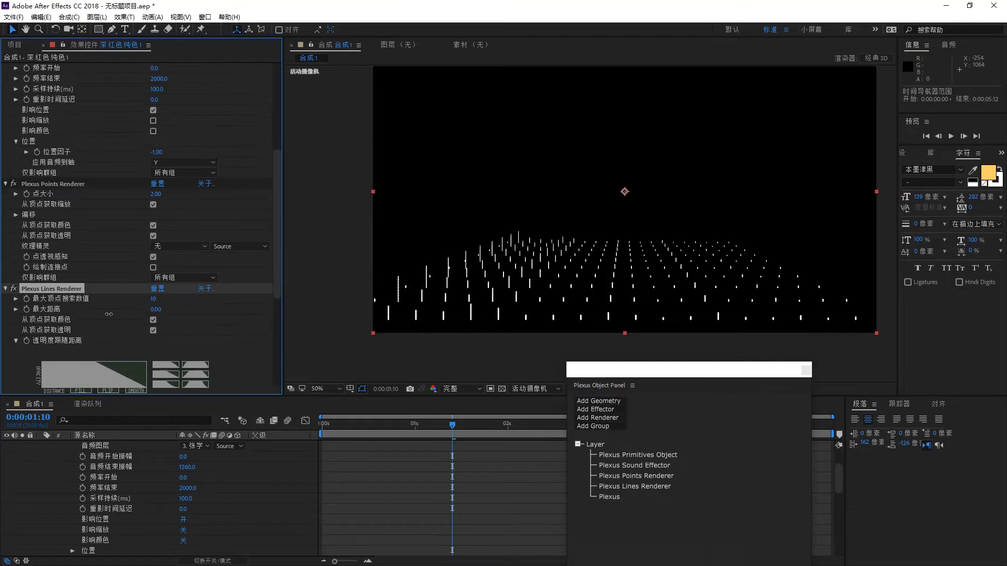
{"action": "left_click_drag", "start_coordinate": [350, 424], "coordinate": [385, 418]}
{"action": "key", "text": "space"}
{"action": "left_click", "coordinate": [387, 424]}
Set the Sound Effector's time delay (重影时间延迟) to 90 and play the animation
{"action": "scroll", "coordinate": [136, 195], "scroll_direction": "up", "scroll_amount": 3}
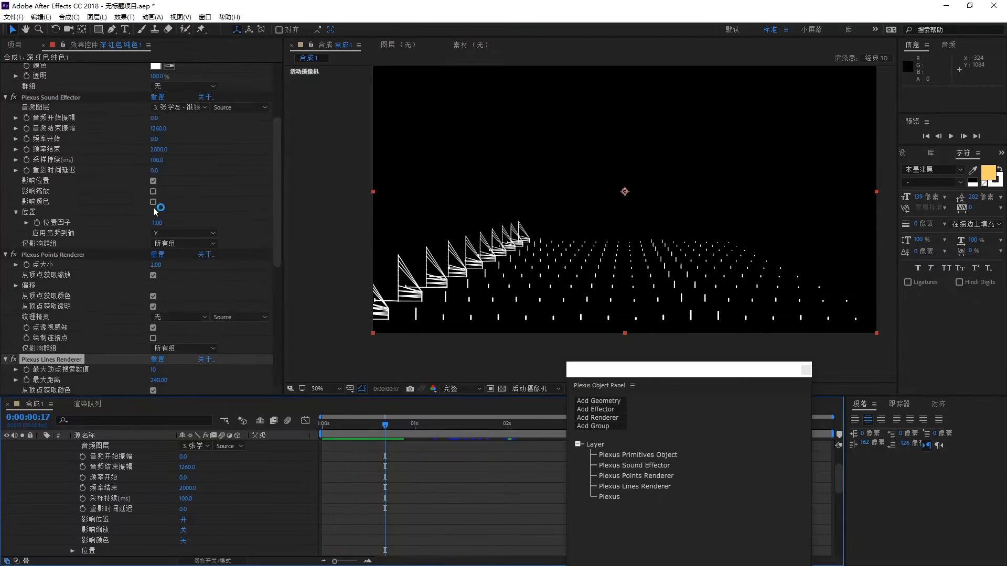
{"action": "left_click", "coordinate": [156, 171]}
{"action": "type", "text": "90"}
{"action": "key", "text": "Return"}
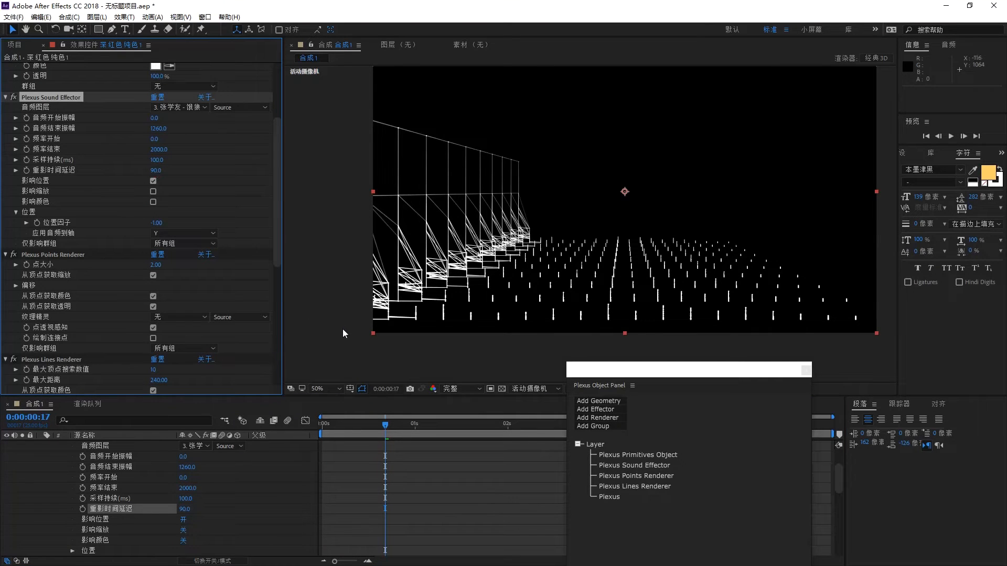
{"action": "key", "text": "space"}
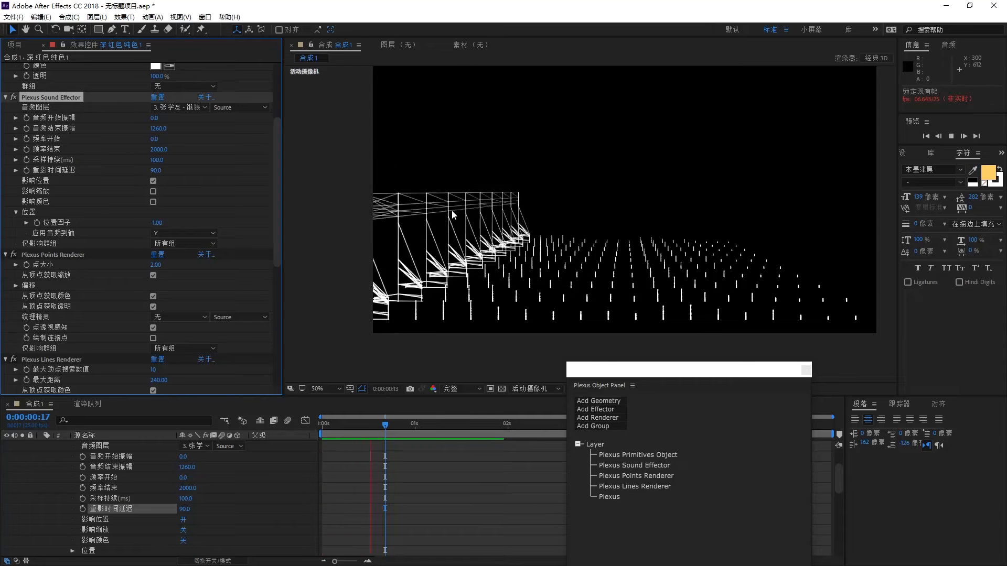
{"action": "key", "text": "space"}
Delete the Plexus Lines Renderer from the layer
{"action": "scroll", "coordinate": [94, 326], "scroll_direction": "down", "scroll_amount": 3}
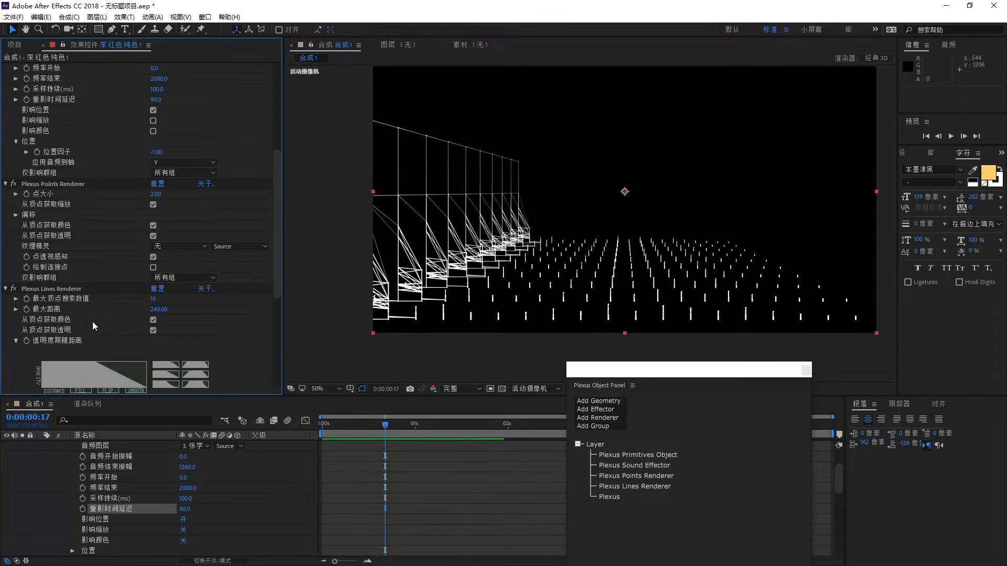
{"action": "left_click", "coordinate": [72, 290]}
{"action": "key", "text": "Delete"}
Add a Beams renderer to the Plexus layer and check it at another point in the timeline
{"action": "left_click", "coordinate": [604, 418]}
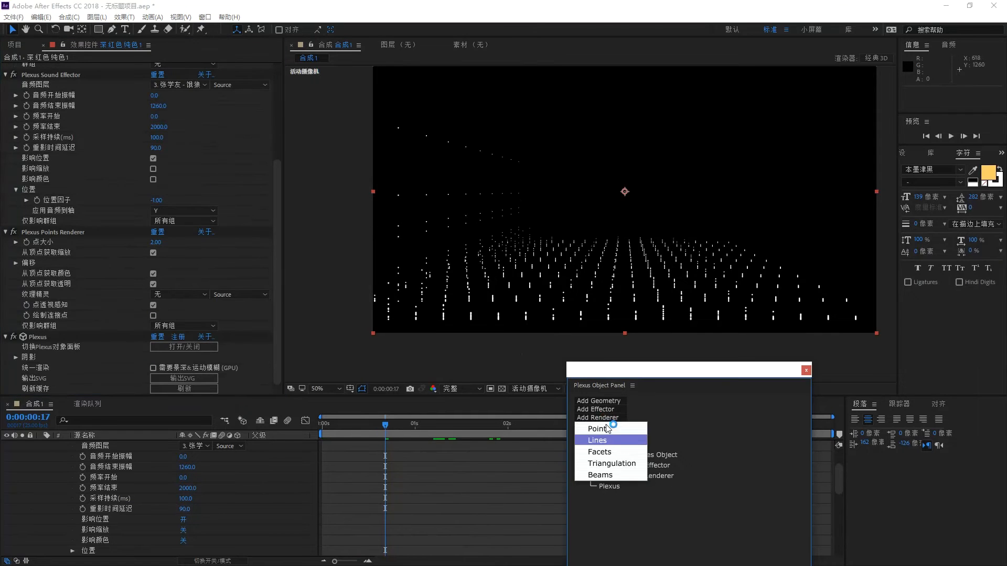
{"action": "left_click", "coordinate": [608, 475]}
{"action": "left_click_drag", "start_coordinate": [373, 427], "coordinate": [450, 426]}
Set both the start and end thickness of the Plexus Beams Renderer to 1
{"action": "scroll", "coordinate": [144, 280], "scroll_direction": "down", "scroll_amount": 2}
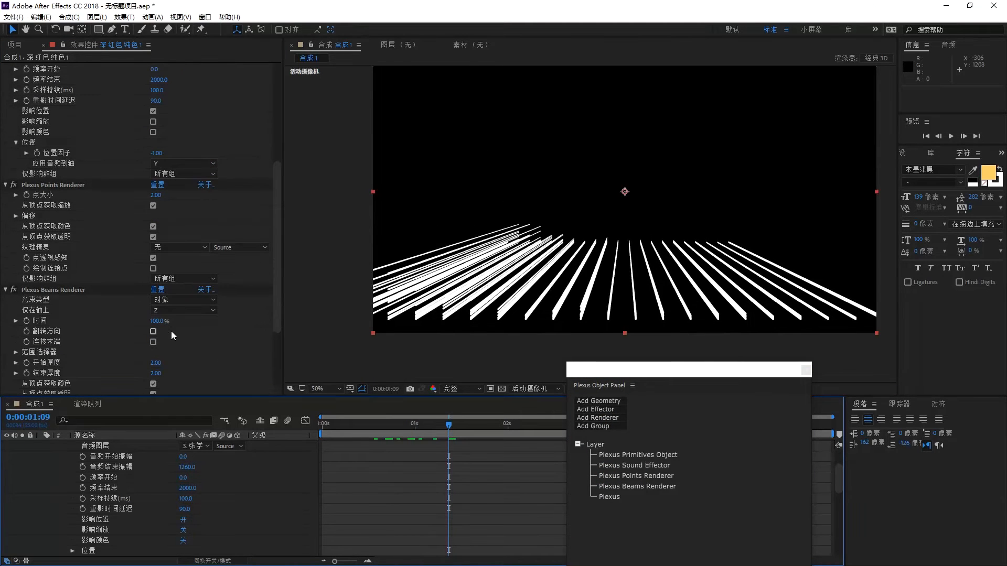
{"action": "left_click", "coordinate": [155, 363]}
{"action": "type", "text": "1"}
{"action": "key", "text": "Return"}
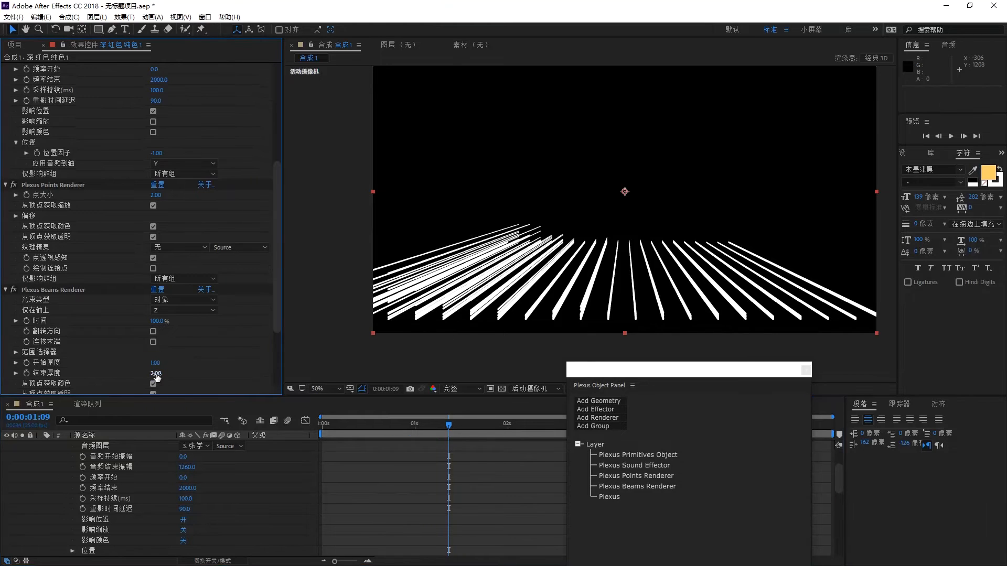
{"action": "left_click", "coordinate": [156, 373]}
{"action": "type", "text": "1"}
{"action": "key", "text": "Return"}
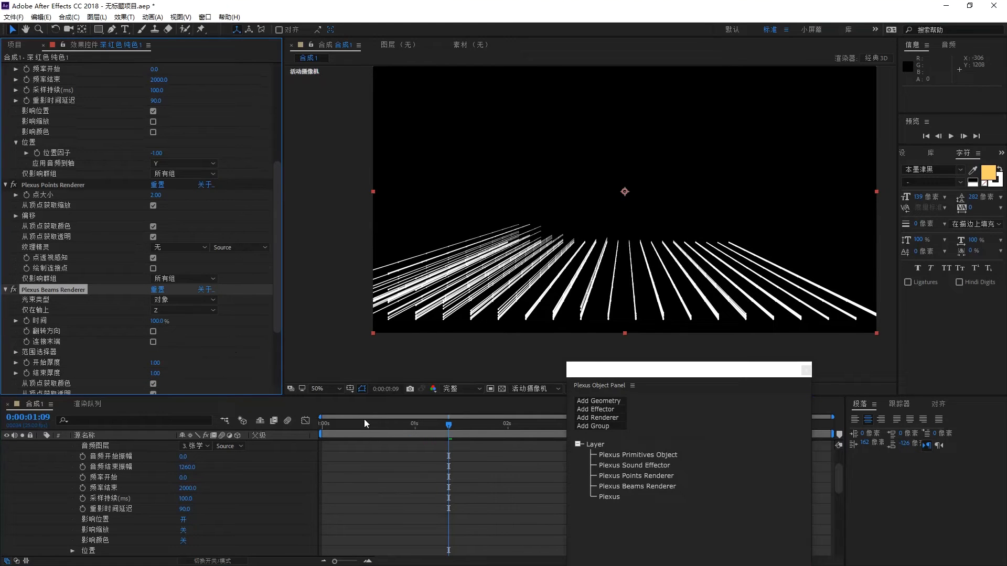
Restrict the Plexus beams to the X axis and preview the resulting waveform lines
{"action": "left_click", "coordinate": [190, 314]}
{"action": "left_click", "coordinate": [187, 318]}
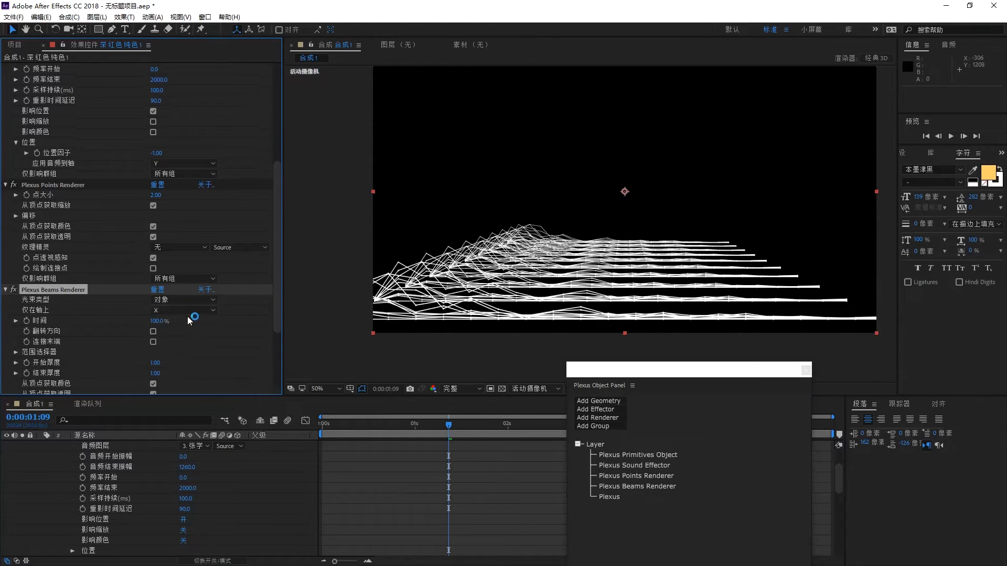
{"action": "left_click_drag", "start_coordinate": [331, 424], "coordinate": [364, 426]}
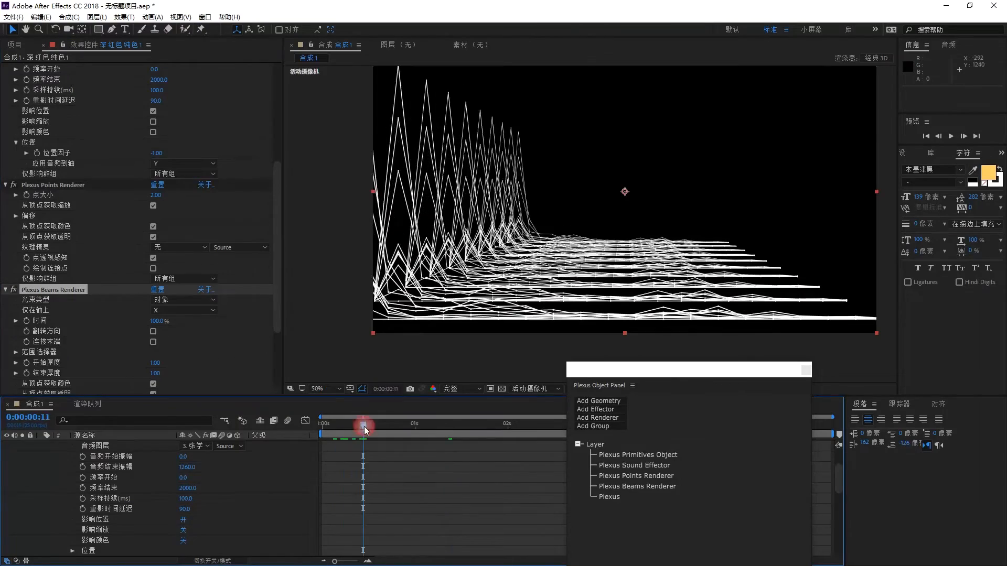
{"action": "key", "text": "space"}
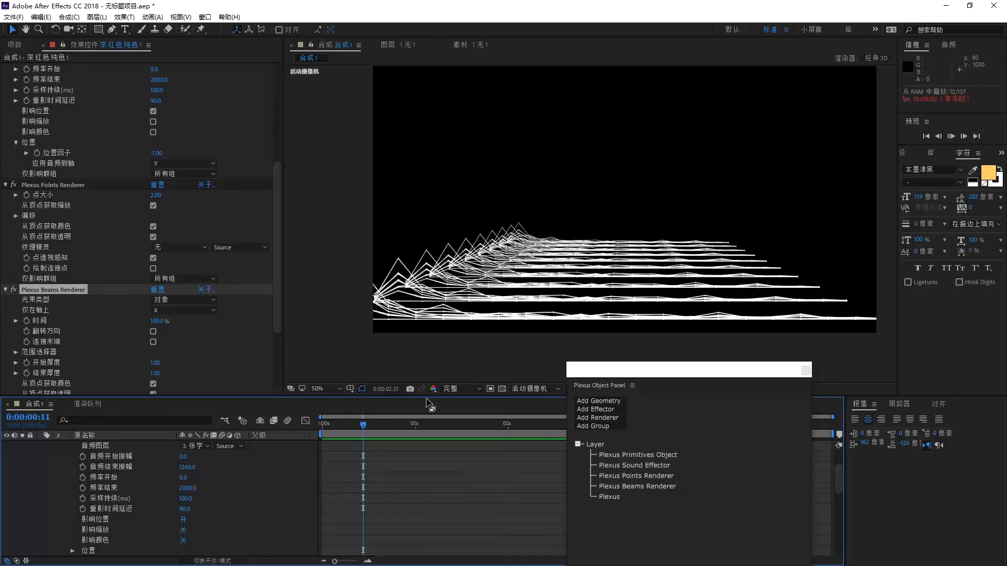
{"action": "left_click_drag", "start_coordinate": [405, 421], "coordinate": [385, 427]}
Set the Sound Effector's time delay (重影时间延迟) to 0 and play back the beam animation
{"action": "scroll", "coordinate": [168, 207], "scroll_direction": "up", "scroll_amount": 2}
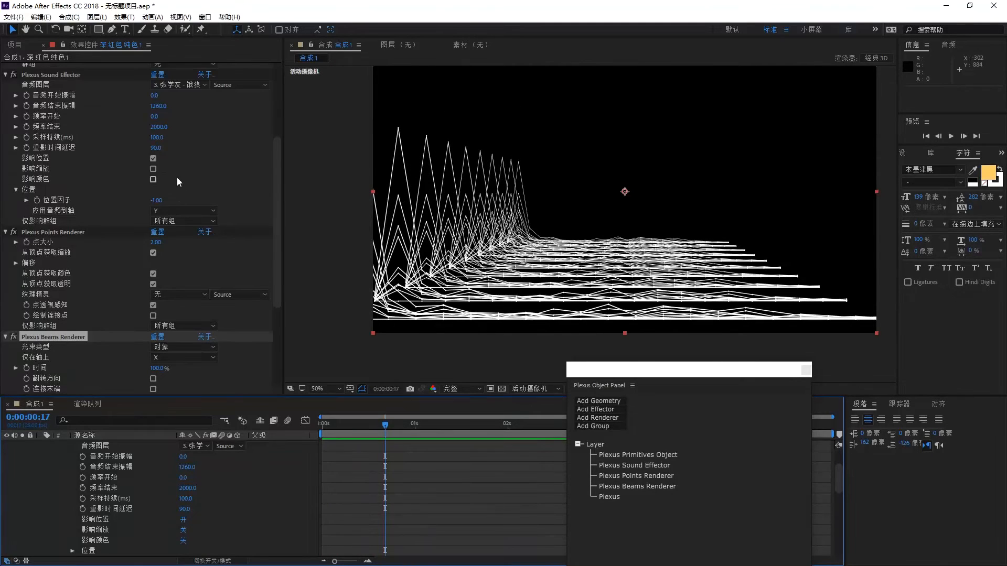
{"action": "left_click", "coordinate": [157, 148]}
{"action": "type", "text": "0"}
{"action": "key", "text": "Return"}
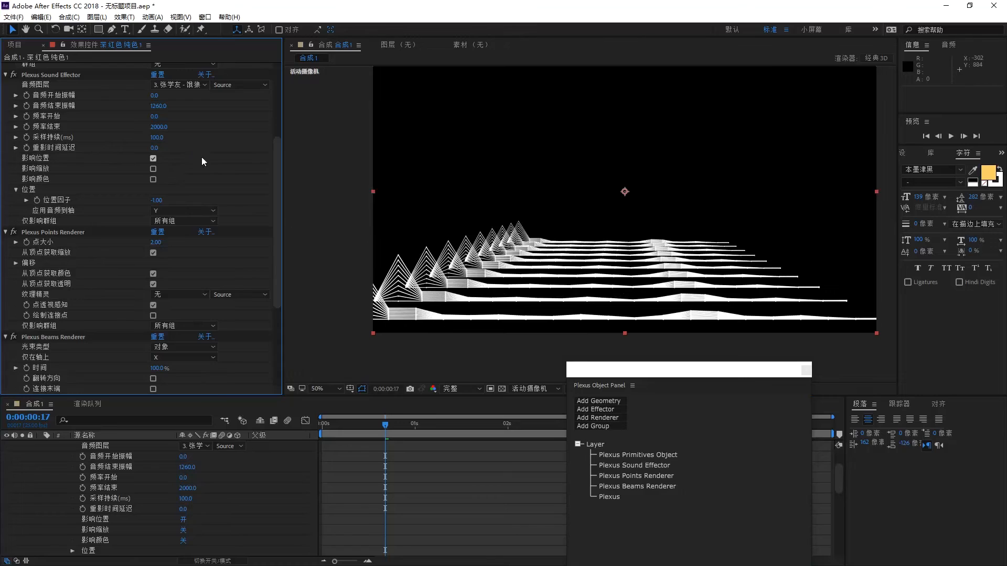
{"action": "key", "text": "space"}
{"action": "key", "text": "space"}
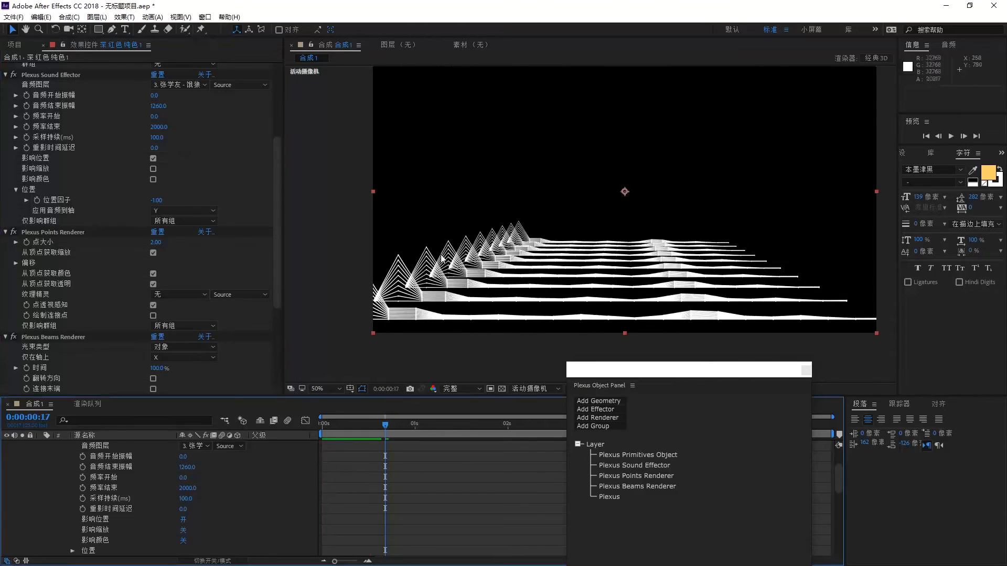
{"action": "mouse_move", "coordinate": [399, 419]}
{"action": "left_mouse_down"}
{"action": "mouse_move", "coordinate": [341, 425]}
{"action": "mouse_move", "coordinate": [445, 425]}
{"action": "mouse_move", "coordinate": [391, 423]}
{"action": "left_mouse_up"}
{"action": "key", "text": "space"}
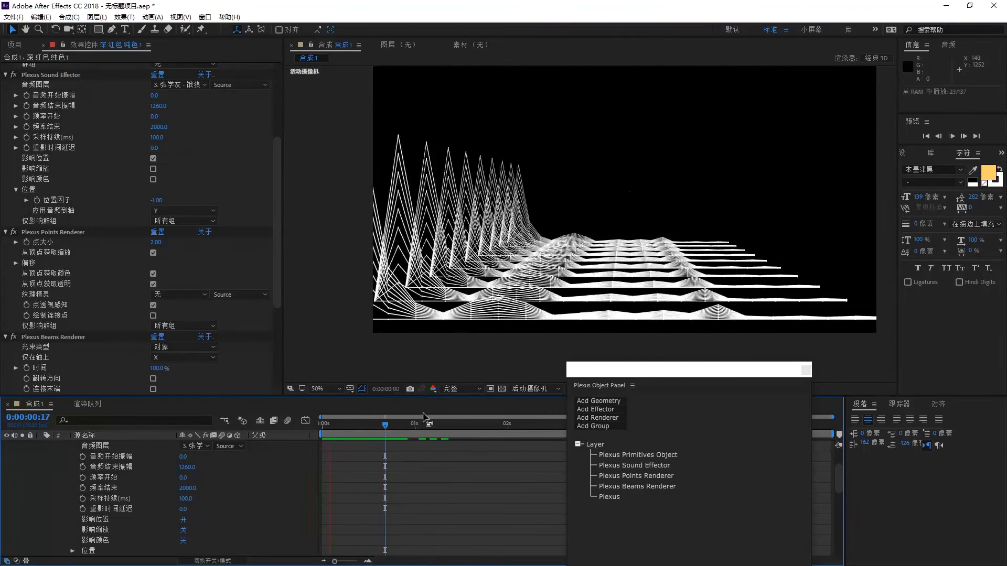
Increase the cube primitive's X points (X点) to 27 and check the waveform at other points in the timeline
{"action": "left_click", "coordinate": [456, 424]}
{"action": "scroll", "coordinate": [157, 139], "scroll_direction": "up", "scroll_amount": 5}
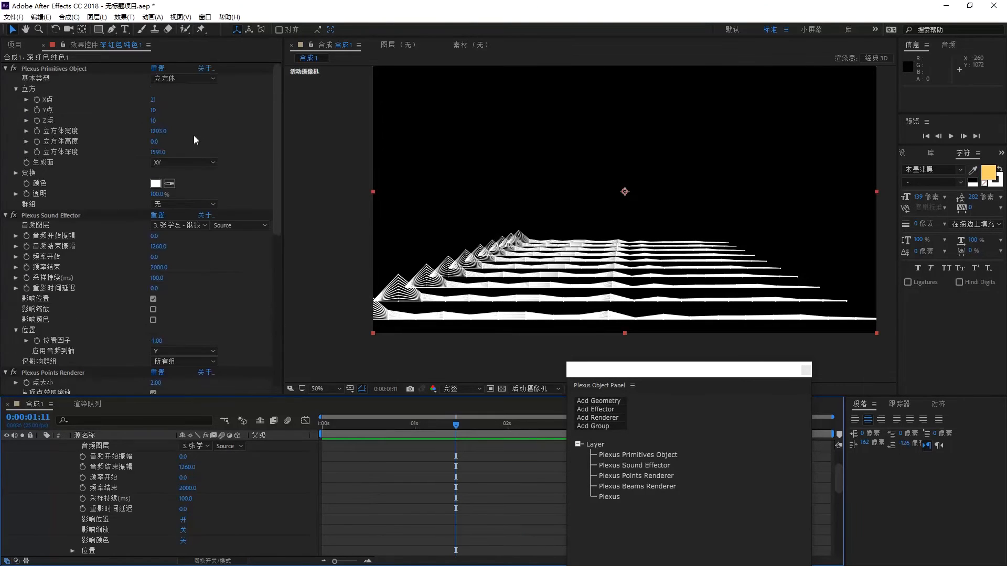
{"action": "mouse_move", "coordinate": [152, 101]}
{"action": "left_mouse_down"}
{"action": "mouse_move", "coordinate": [143, 102]}
{"action": "mouse_move", "coordinate": [170, 101]}
{"action": "left_mouse_up"}
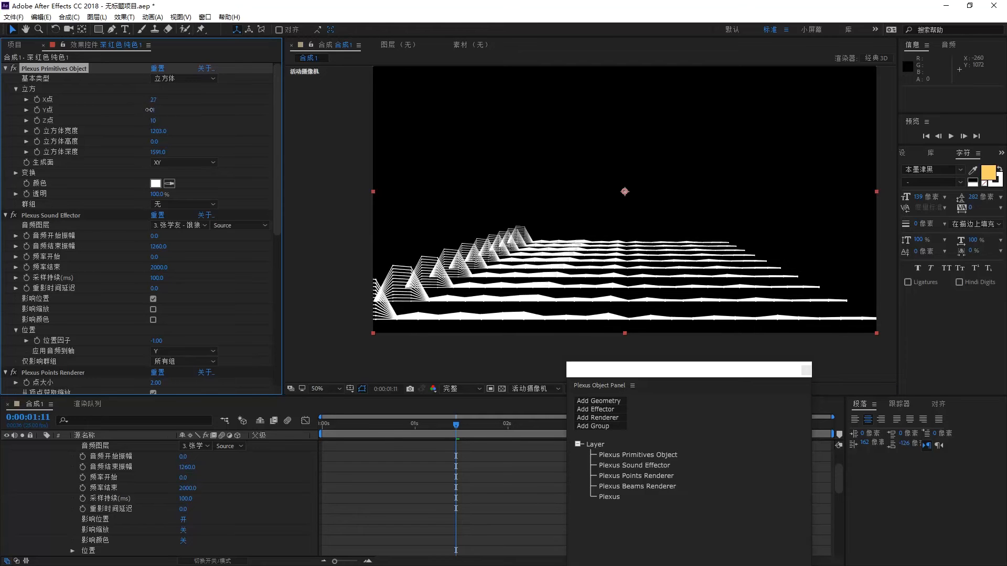
{"action": "left_click_drag", "start_coordinate": [147, 109], "coordinate": [149, 109]}
{"action": "left_click_drag", "start_coordinate": [380, 424], "coordinate": [397, 427]}
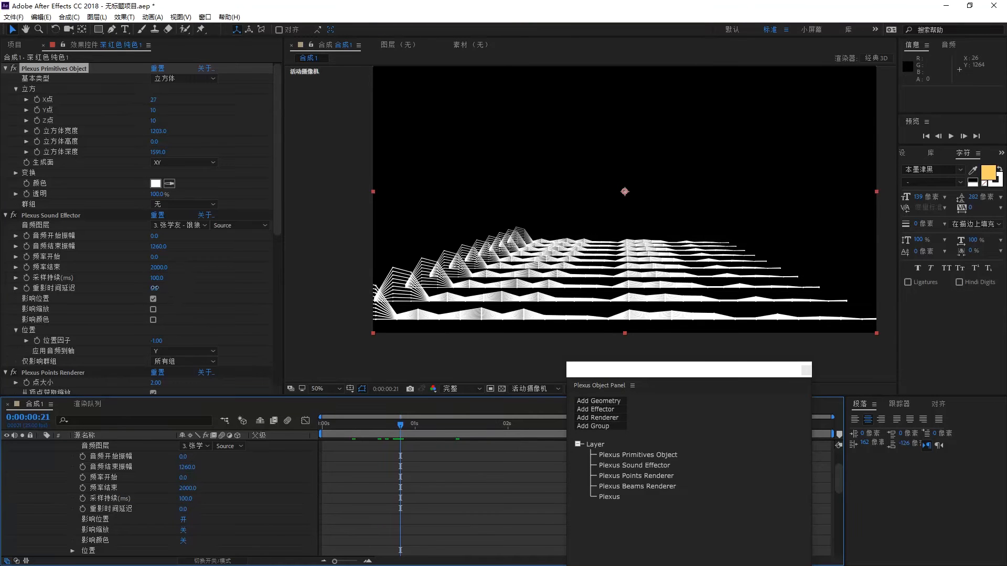
Set the Sound Effector's time delay (重影时间延迟) to 50 and play back the beam animation
{"action": "left_click_drag", "start_coordinate": [155, 287], "coordinate": [157, 287]}
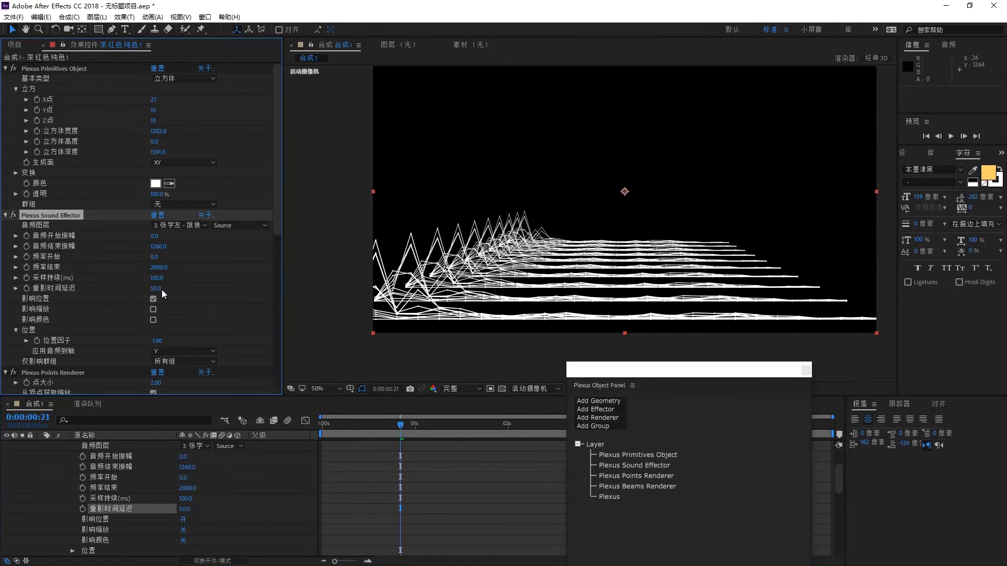
{"action": "left_click_drag", "start_coordinate": [348, 426], "coordinate": [515, 423]}
{"action": "key", "text": "space"}
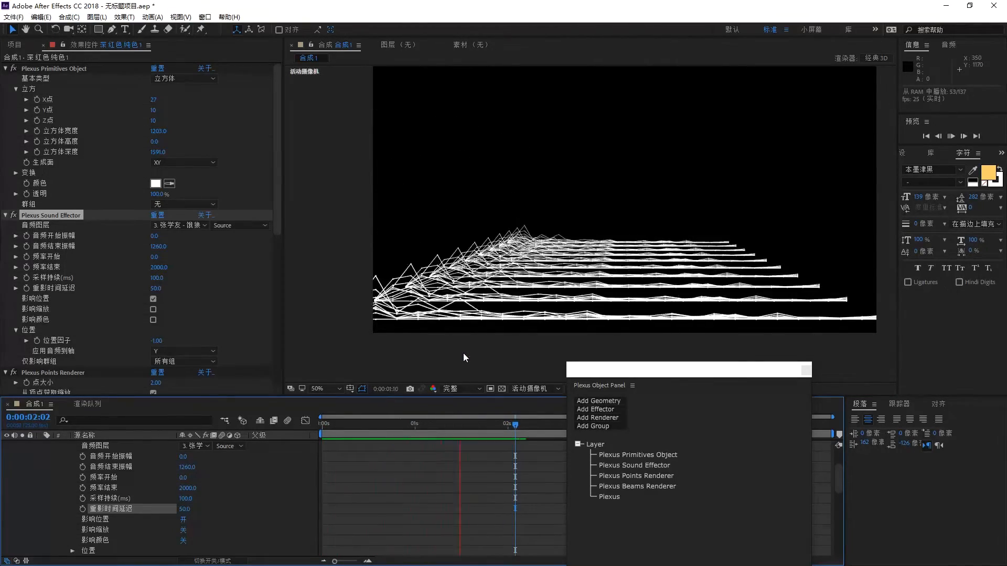
{"action": "key", "text": "space"}
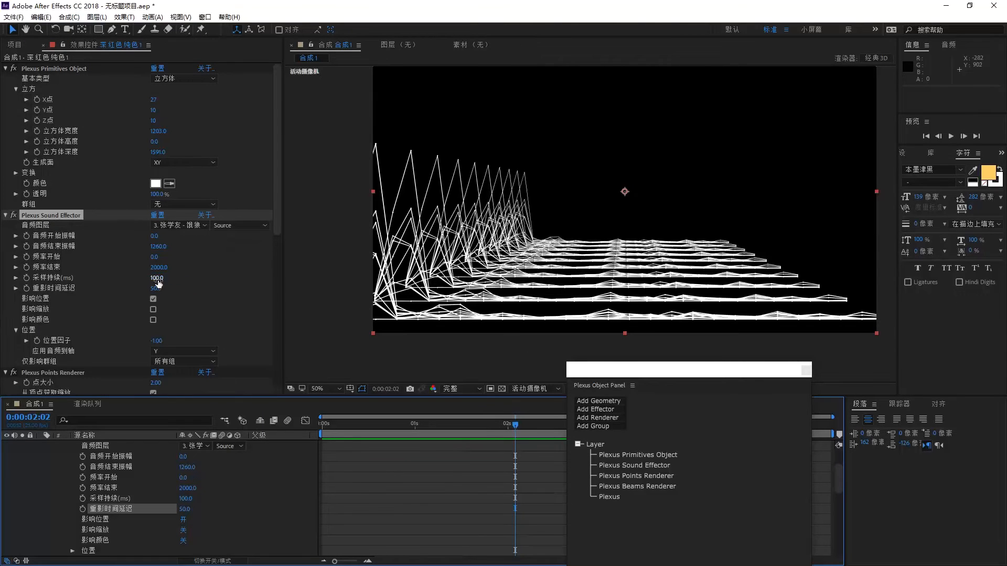
Reset the Sound Effector's time delay to 0 and compare the waveform at another frame
{"action": "left_click", "coordinate": [157, 288]}
{"action": "type", "text": "0"}
{"action": "left_click", "coordinate": [196, 281]}
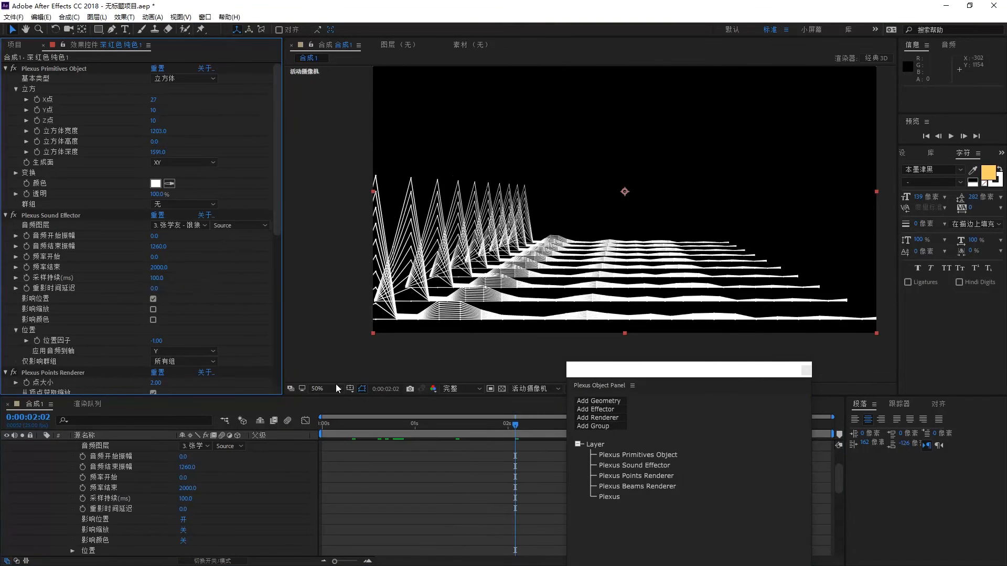
{"action": "left_click_drag", "start_coordinate": [489, 427], "coordinate": [497, 427]}
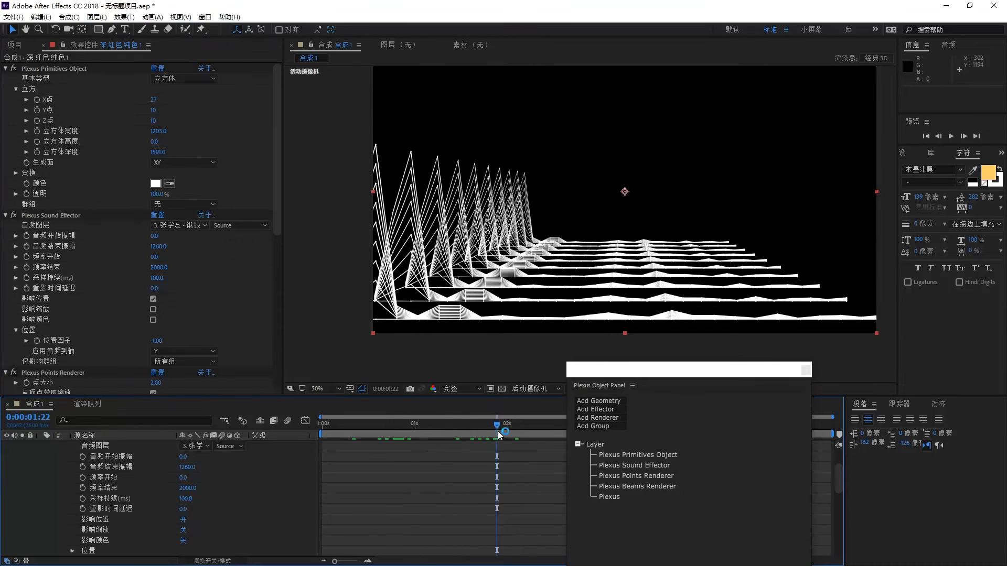
Try a Sound Effector time delay of 930 across the timeline, then settle on 30
{"action": "left_click_drag", "start_coordinate": [155, 292], "coordinate": [203, 289]}
{"action": "left_click_drag", "start_coordinate": [367, 423], "coordinate": [500, 426]}
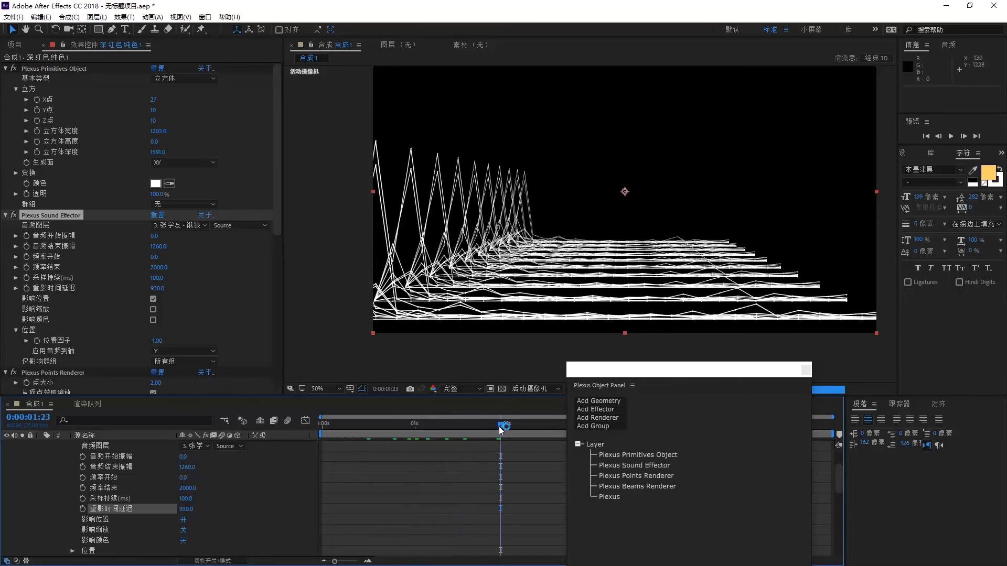
{"action": "left_click_drag", "start_coordinate": [157, 288], "coordinate": [108, 287]}
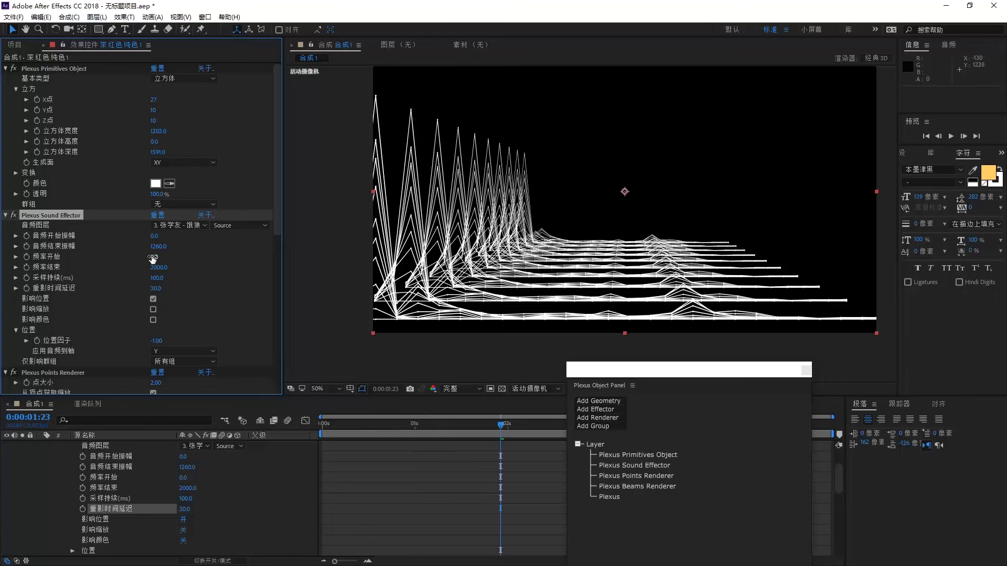
Set the Sound Effector's frequency start (频率开始) to 127 and frequency end (频率结束) to 180, and check the waves along the timeline
{"action": "left_click_drag", "start_coordinate": [152, 258], "coordinate": [218, 252]}
{"action": "left_click", "coordinate": [170, 268]}
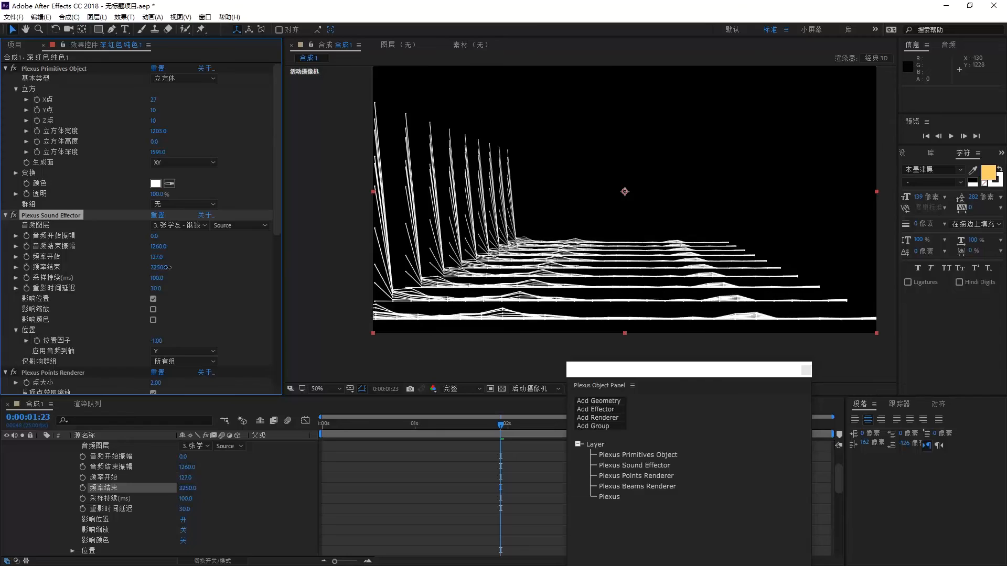
{"action": "left_click_drag", "start_coordinate": [67, 267], "coordinate": [63, 268]}
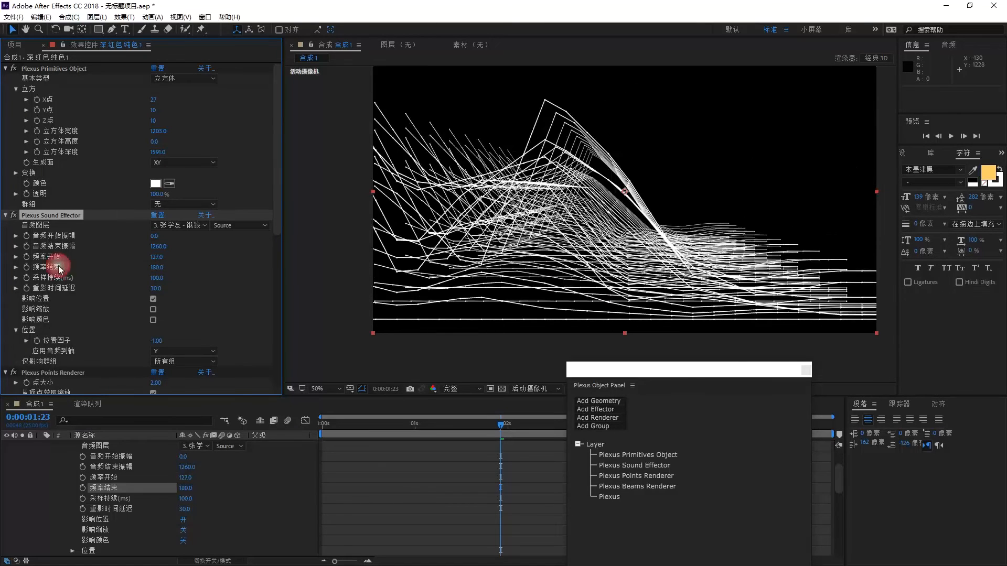
{"action": "left_click_drag", "start_coordinate": [362, 432], "coordinate": [543, 426]}
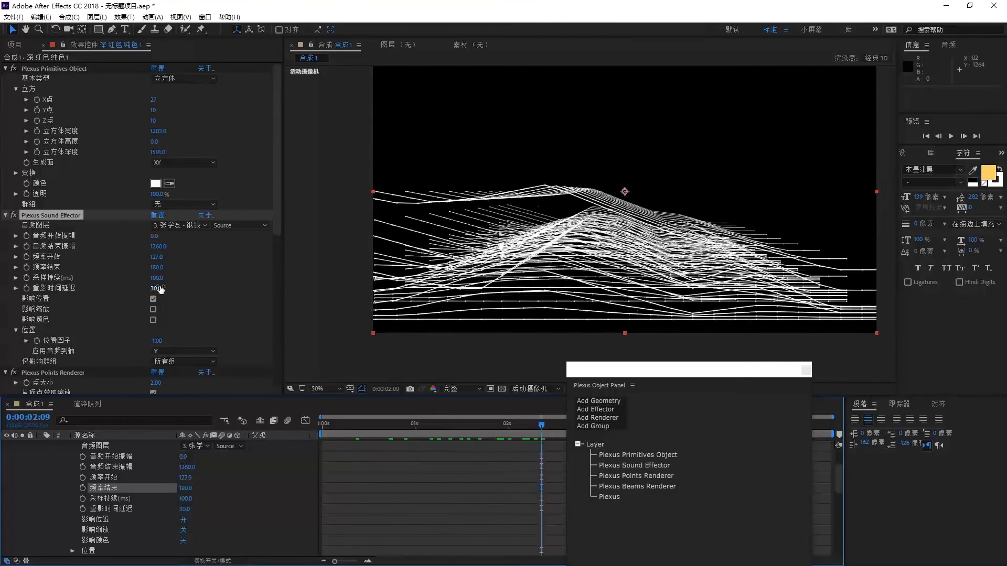
Adjust the Sound Effector's frequency end (频率结束) to 210 while checking the waves at different frames
{"action": "left_click_drag", "start_coordinate": [156, 268], "coordinate": [288, 269]}
{"action": "left_click_drag", "start_coordinate": [419, 424], "coordinate": [515, 423]}
{"action": "left_click_drag", "start_coordinate": [162, 270], "coordinate": [19, 267]}
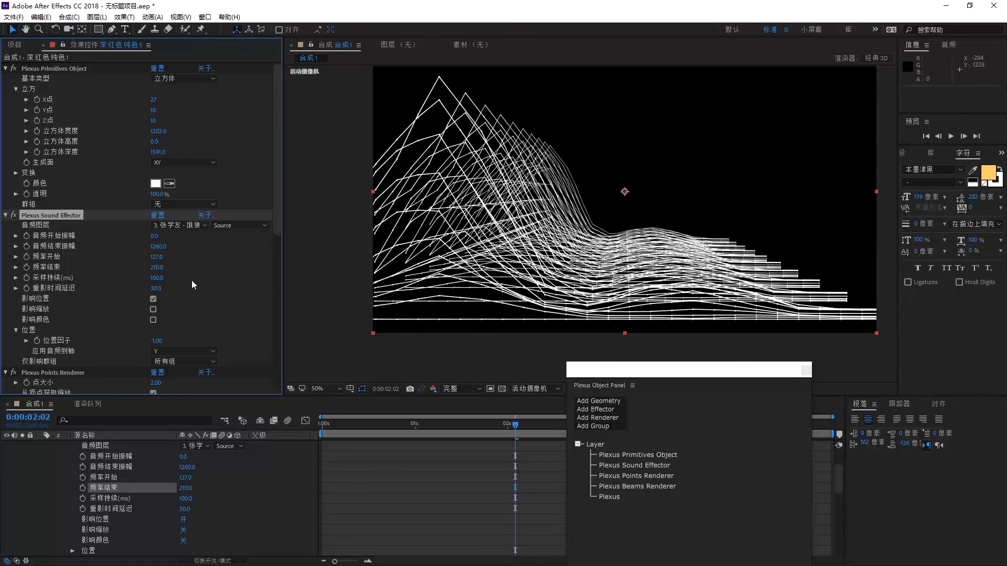
Lower the Sound Effector's frequency start (频率开始) to 55 and play back the resulting wave motion
{"action": "left_click_drag", "start_coordinate": [156, 260], "coordinate": [114, 260]}
{"action": "key", "text": "space"}
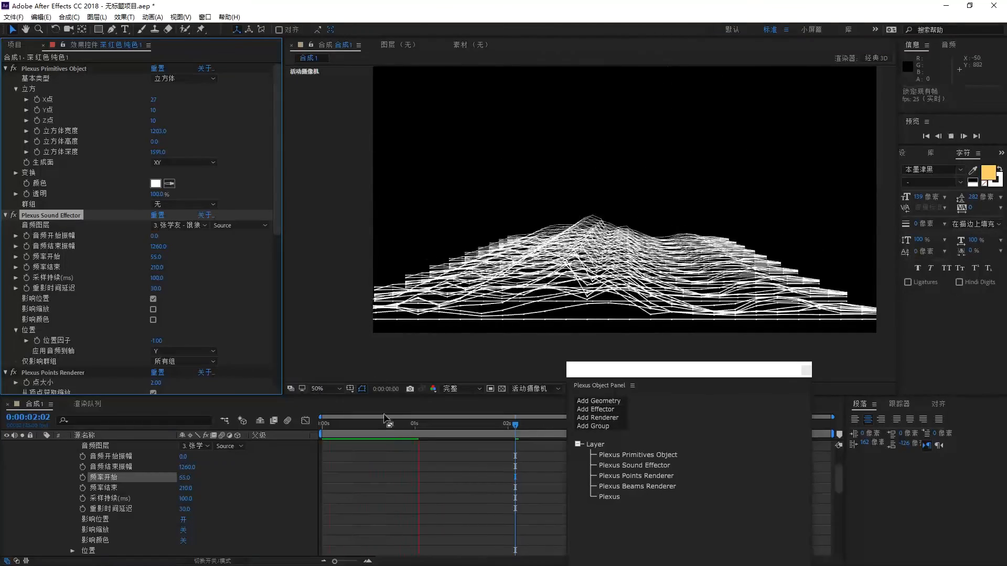
{"action": "key", "text": "space"}
{"action": "left_click_drag", "start_coordinate": [489, 420], "coordinate": [553, 419]}
Set both the start and end thickness of the Plexus Beams Renderer to 0.5 and check the thinner lines along the timeline
{"action": "scroll", "coordinate": [188, 252], "scroll_direction": "down", "scroll_amount": 5}
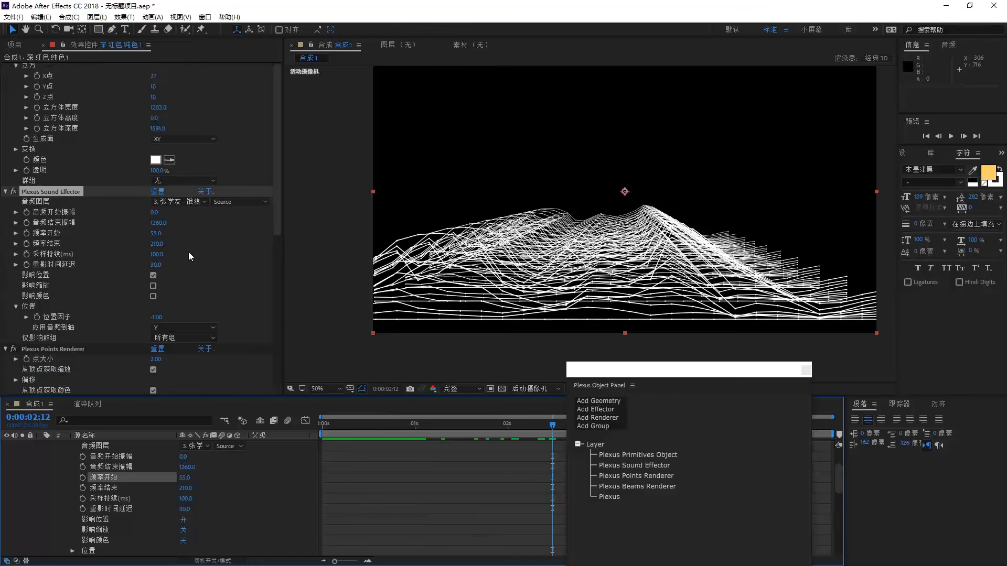
{"action": "scroll", "coordinate": [187, 251], "scroll_direction": "down", "scroll_amount": 4}
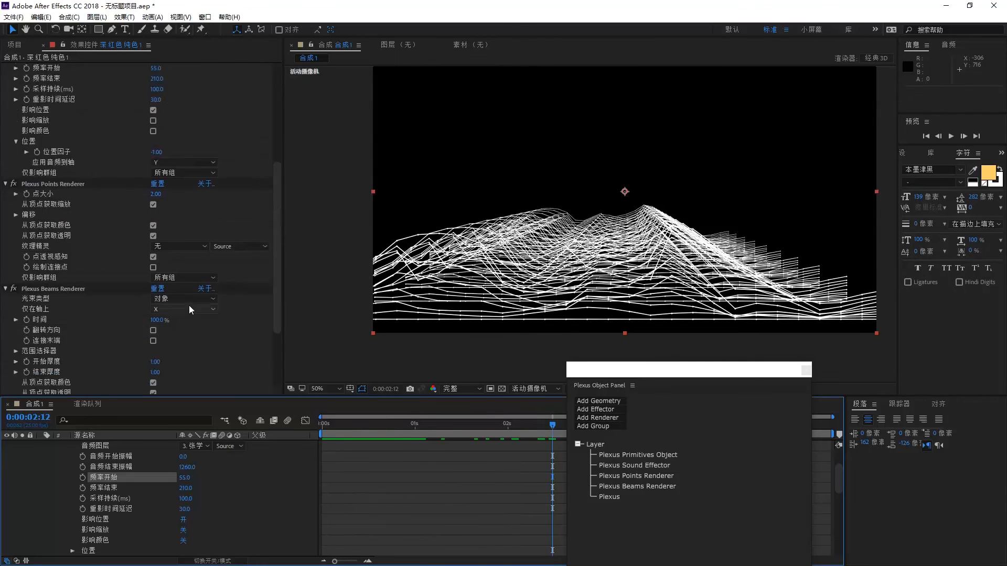
{"action": "left_click", "coordinate": [158, 291]}
{"action": "type", "text": "0"}
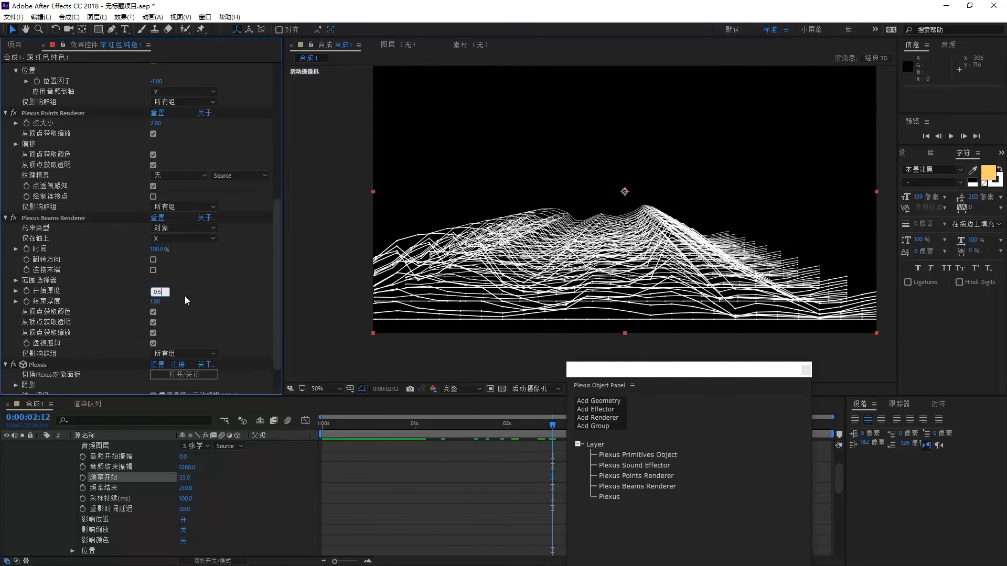
{"action": "left_click", "coordinate": [157, 302]}
{"action": "type", "text": "0.5"}
{"action": "left_click", "coordinate": [197, 280]}
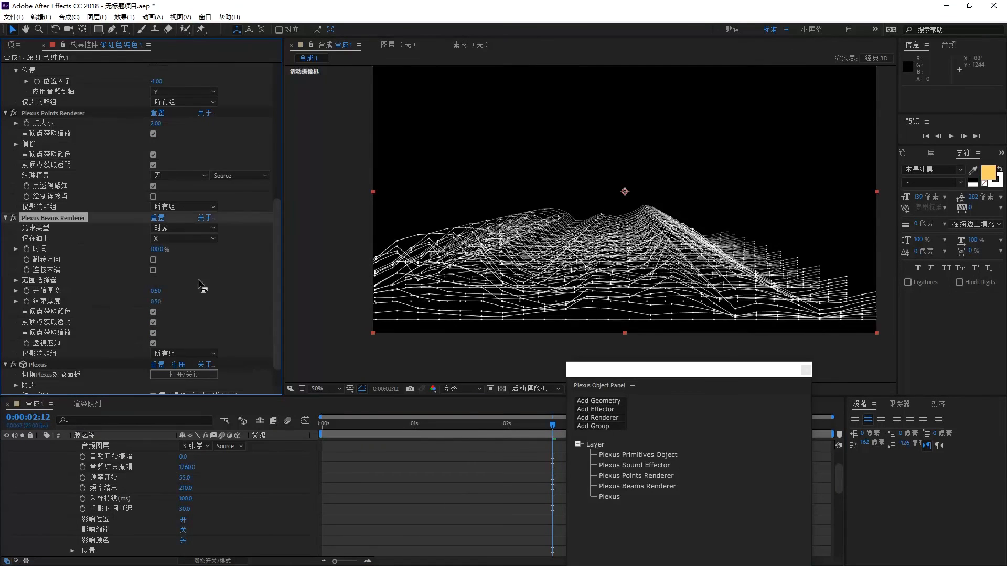
{"action": "left_click", "coordinate": [496, 423]}
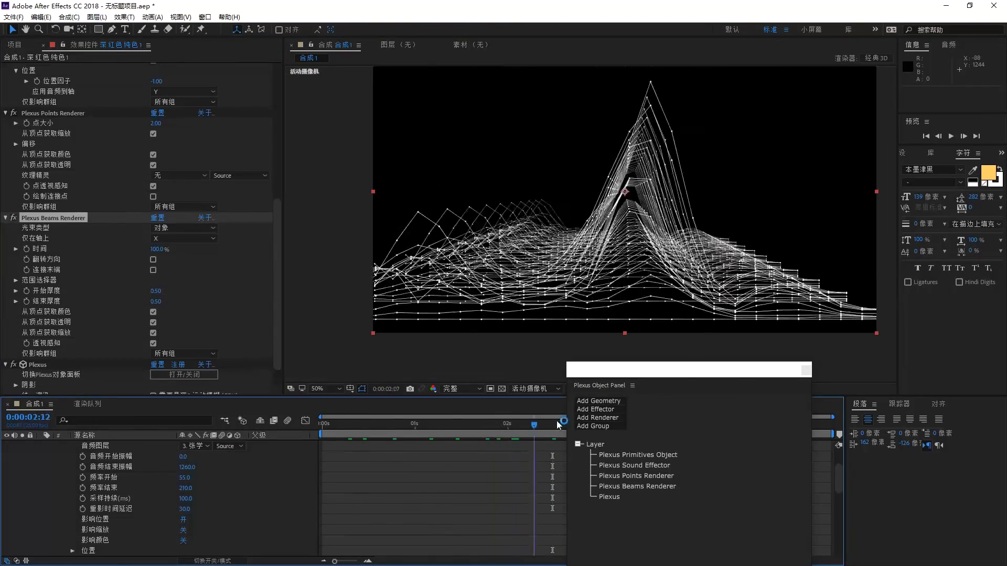
{"action": "left_click", "coordinate": [500, 423]}
{"action": "left_click_drag", "start_coordinate": [501, 425], "coordinate": [564, 420]}
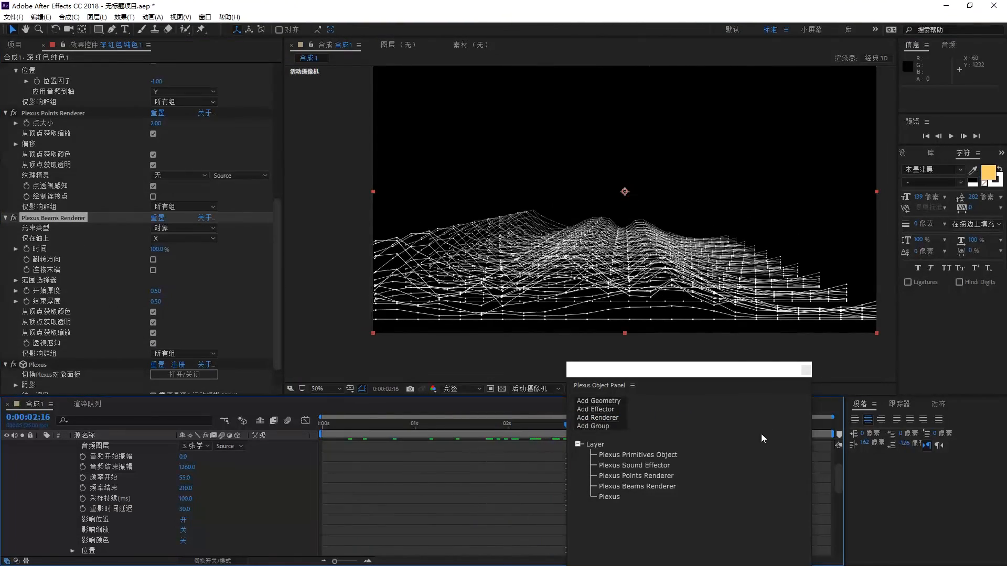